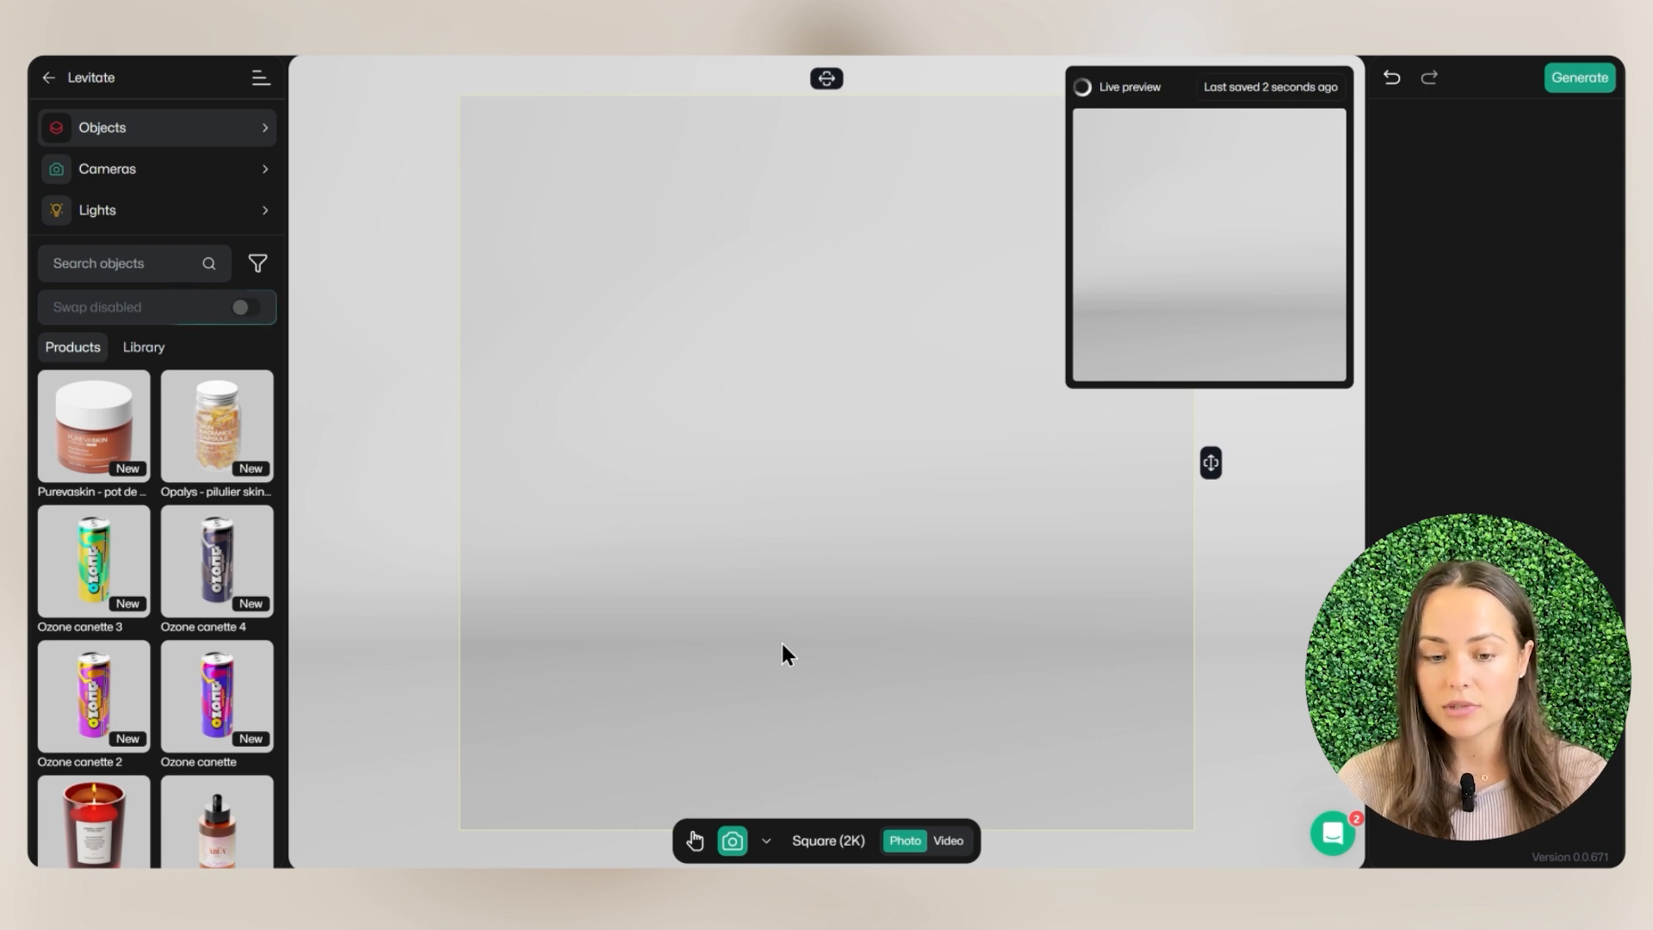
Change the Curvesheet backdrop's color to the pale peach #ffece1.
left_click(726, 356)
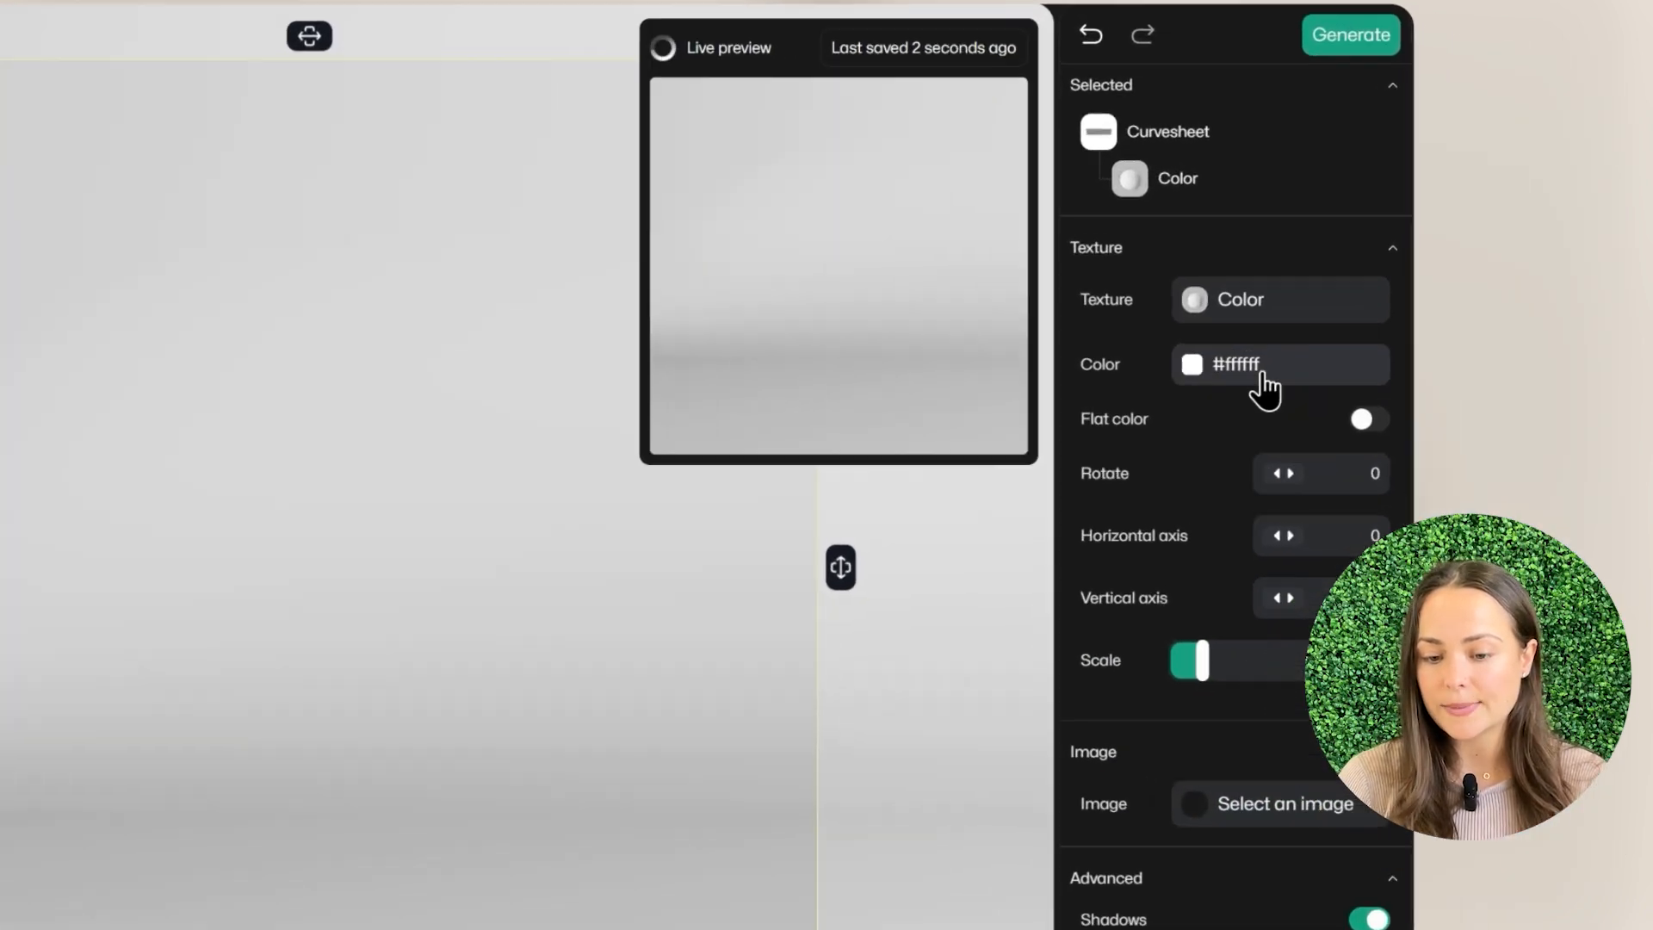
left_click(1263, 376)
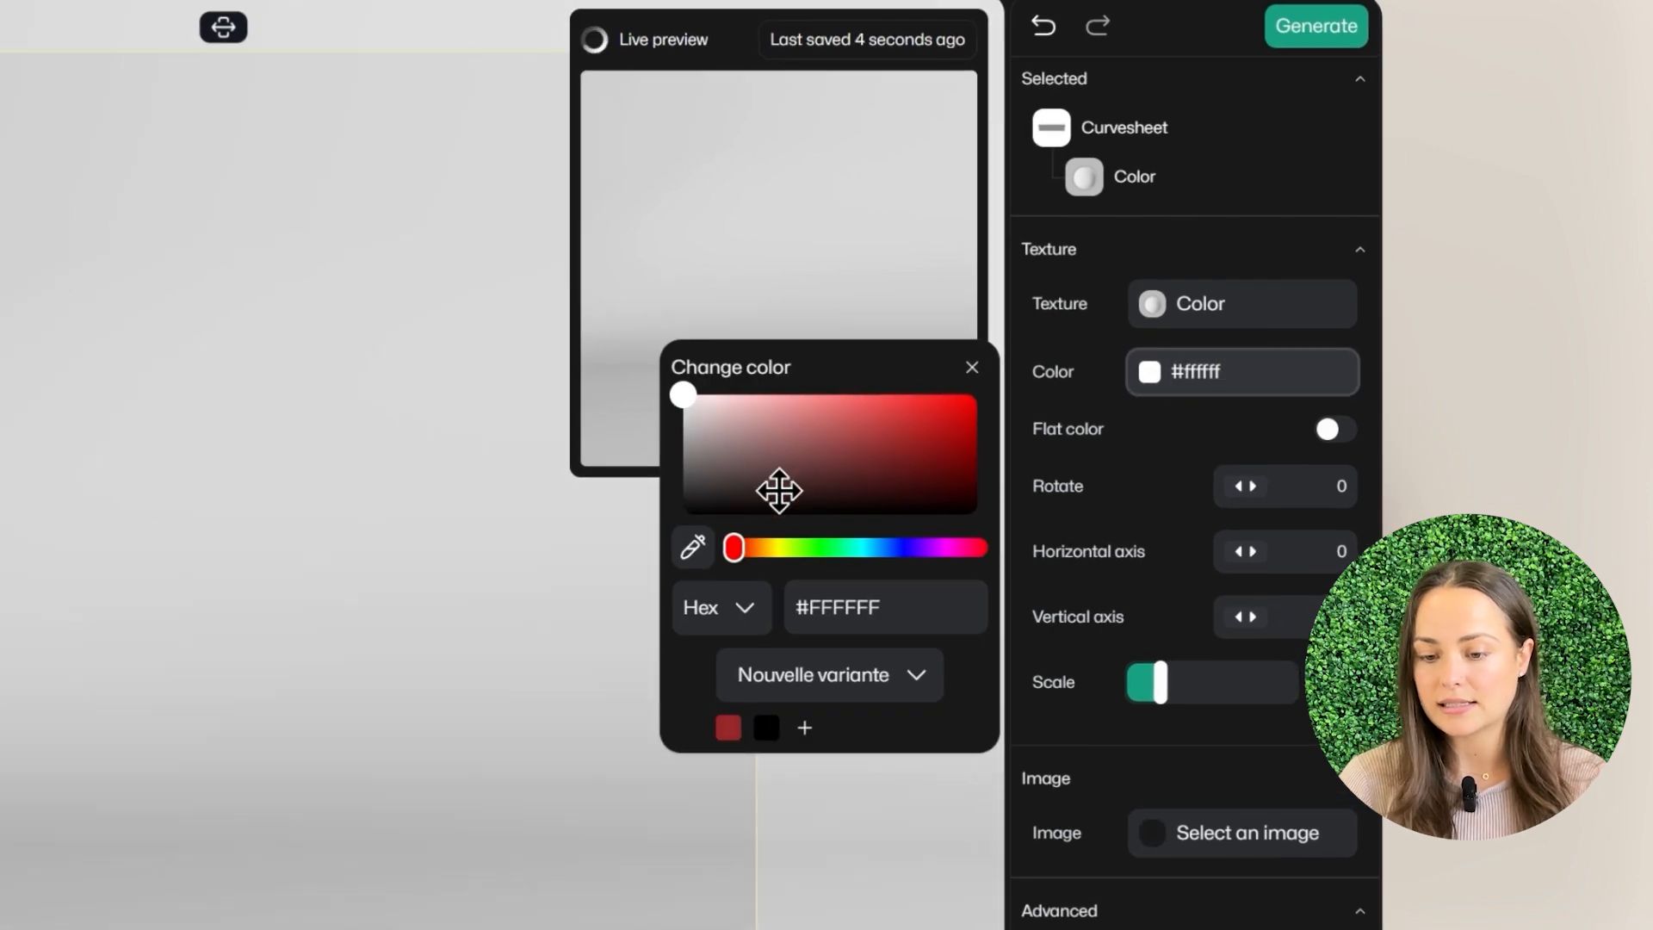
left_click_drag(733, 546, 749, 547)
left_click(692, 397)
left_click_drag(693, 398, 720, 393)
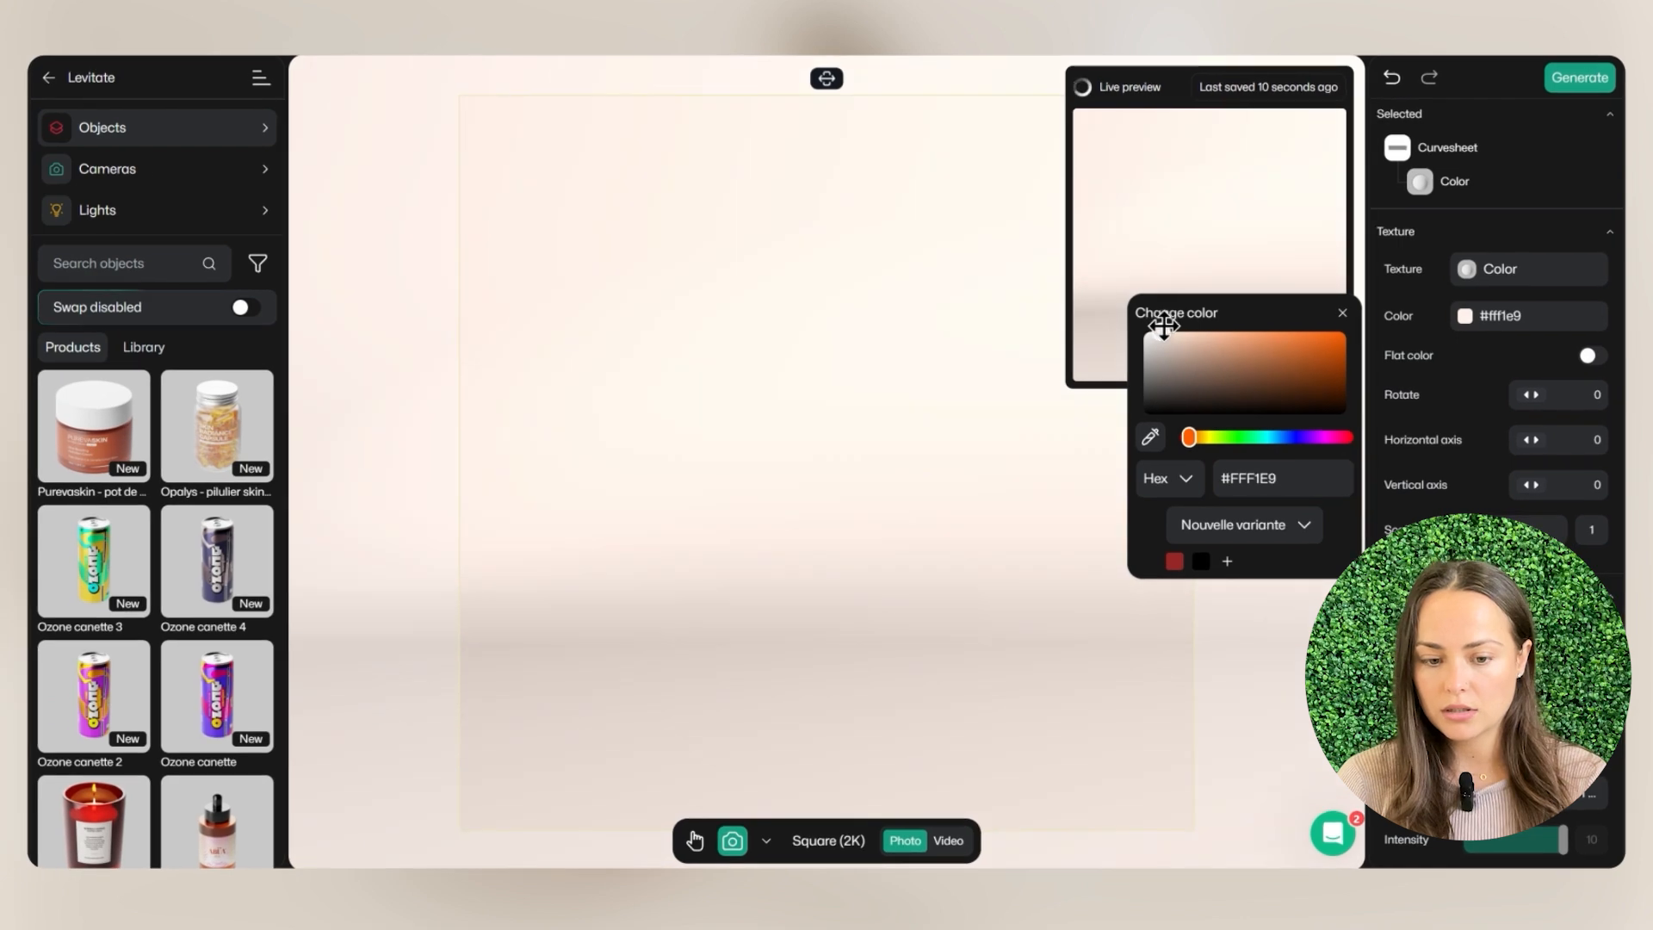
left_click_drag(1168, 327, 1167, 328)
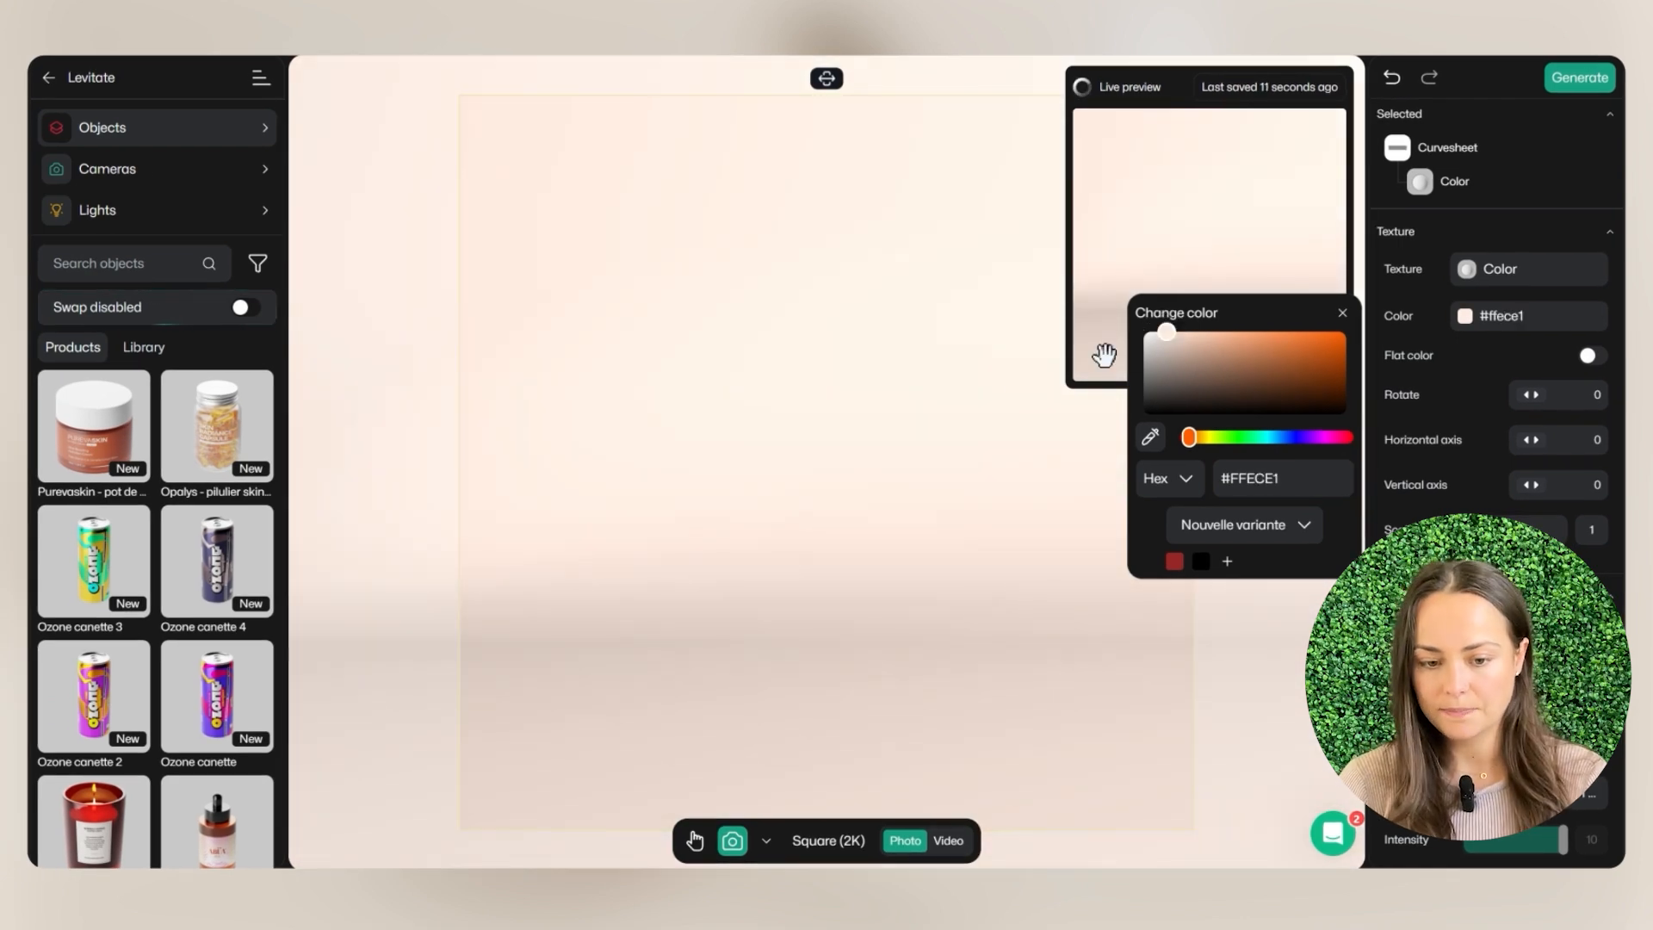
left_click(962, 396)
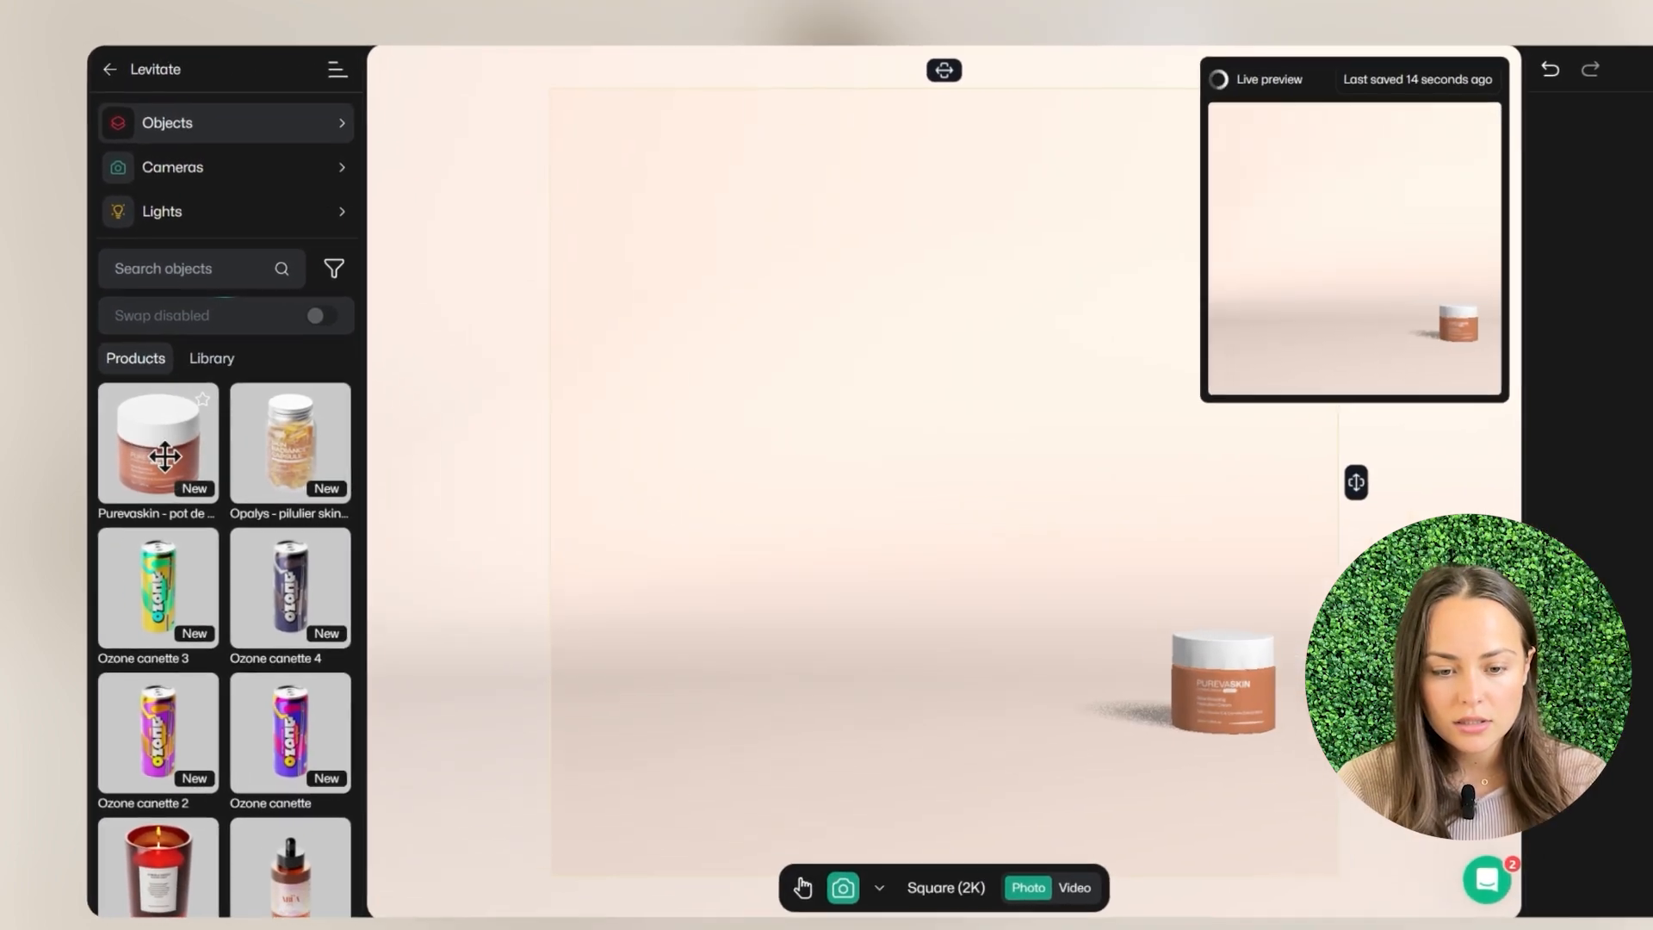
Place the Purevaskin cream jar at the left of the scene and the Serum bio 100% bottle at the right.
left_click_drag(1105, 637, 672, 701)
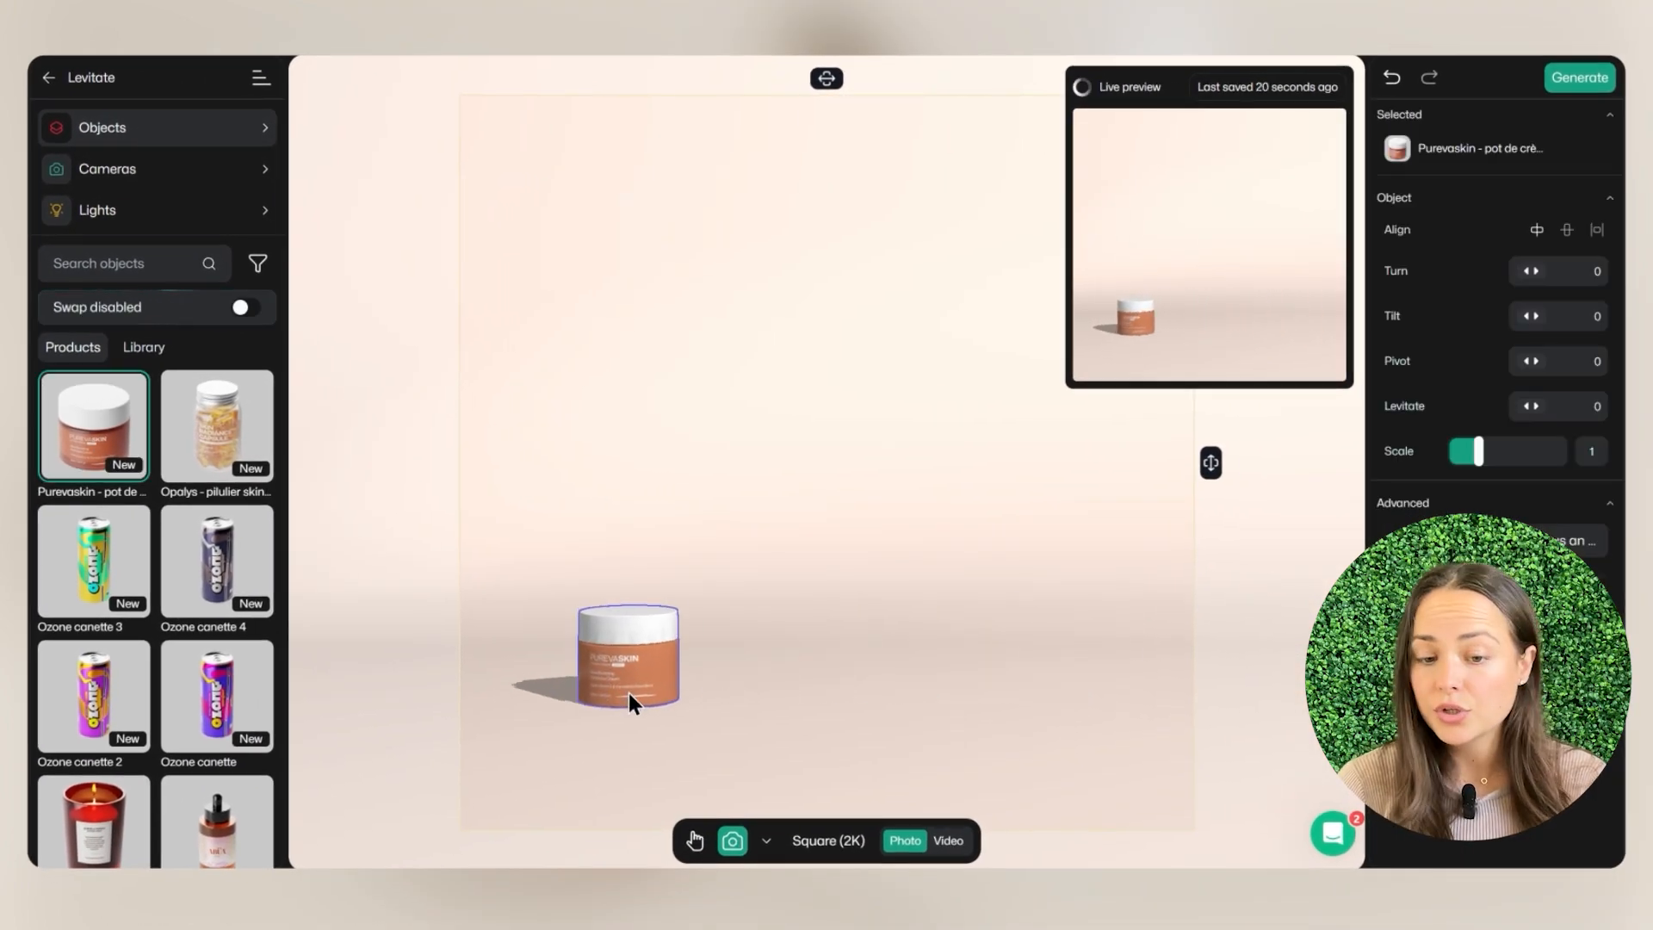
scroll(223, 631, "down", 3)
left_click(217, 560)
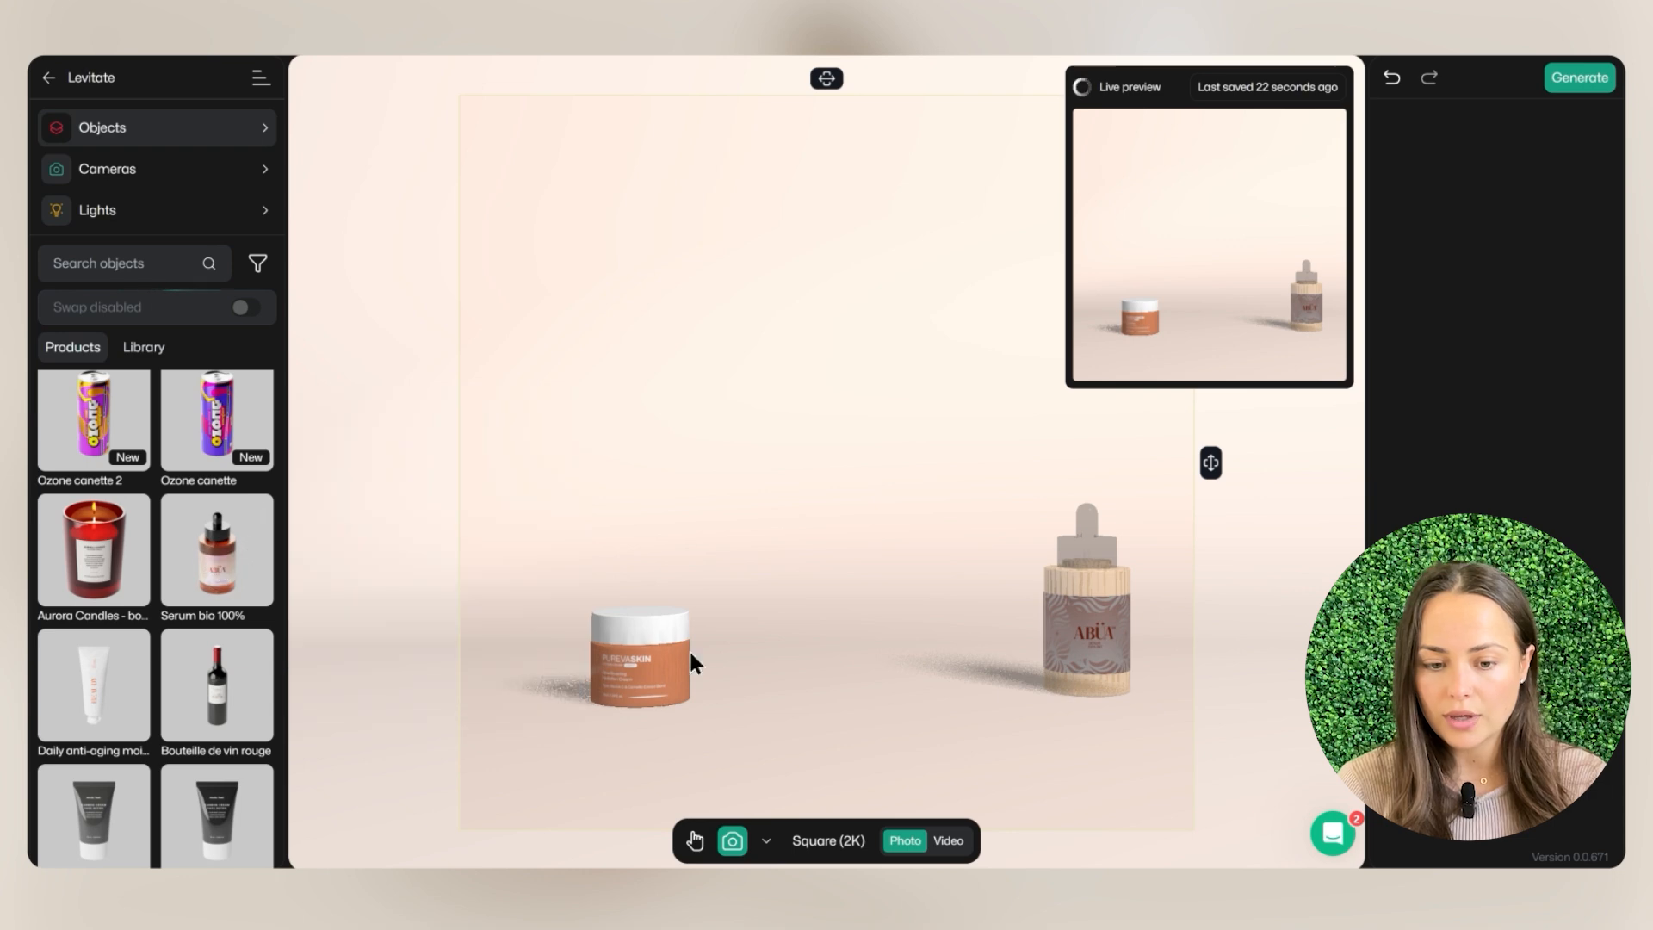
left_click_drag(1053, 688, 945, 688)
Add the Daily anti-aging moisturizer tube and duplicate it to have two tubes behind the jar and two beside the serum bottle.
left_click(101, 694)
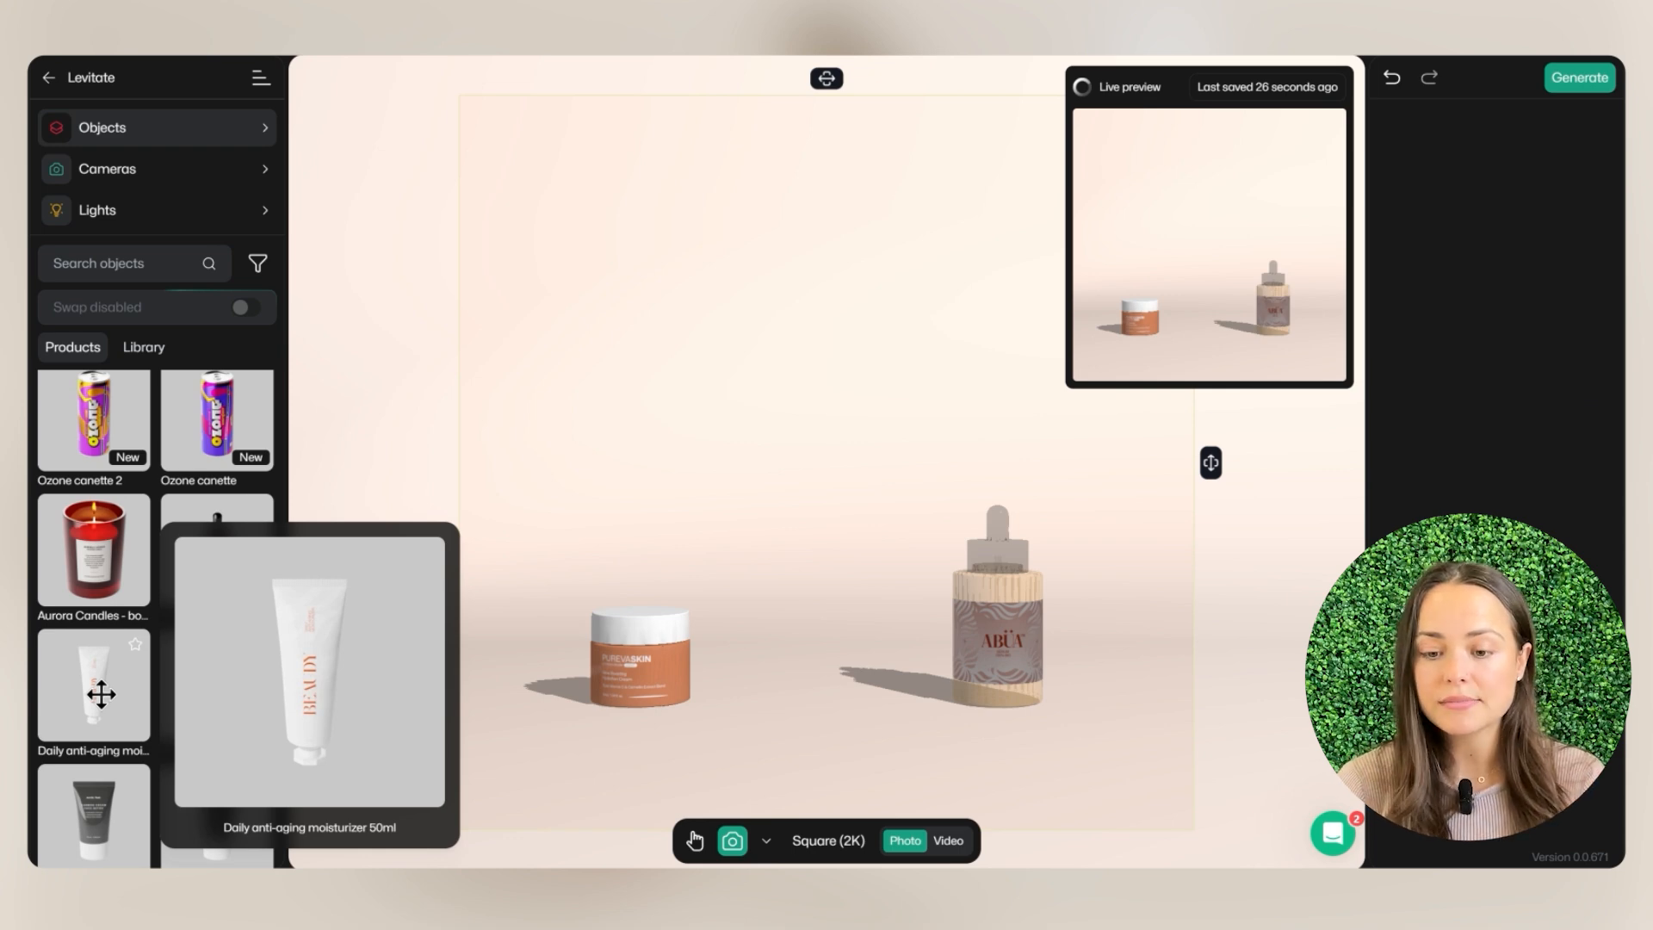
left_click(101, 694)
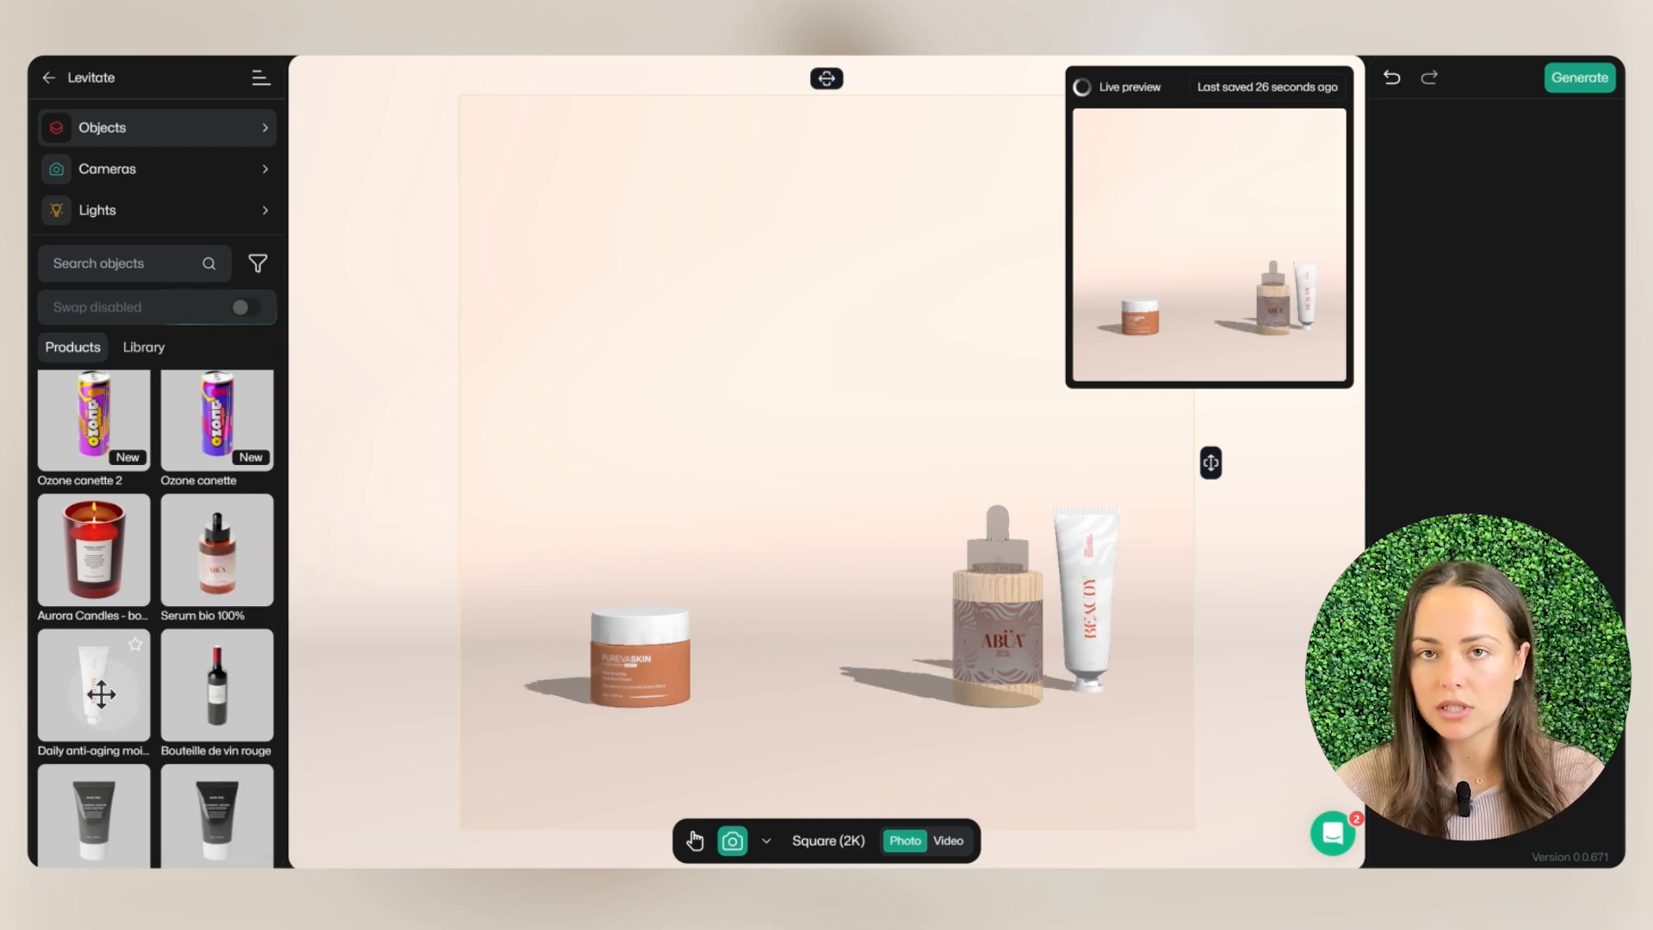
left_click_drag(1085, 620, 708, 618, "alt")
left_click_drag(1084, 637, 938, 689, "alt")
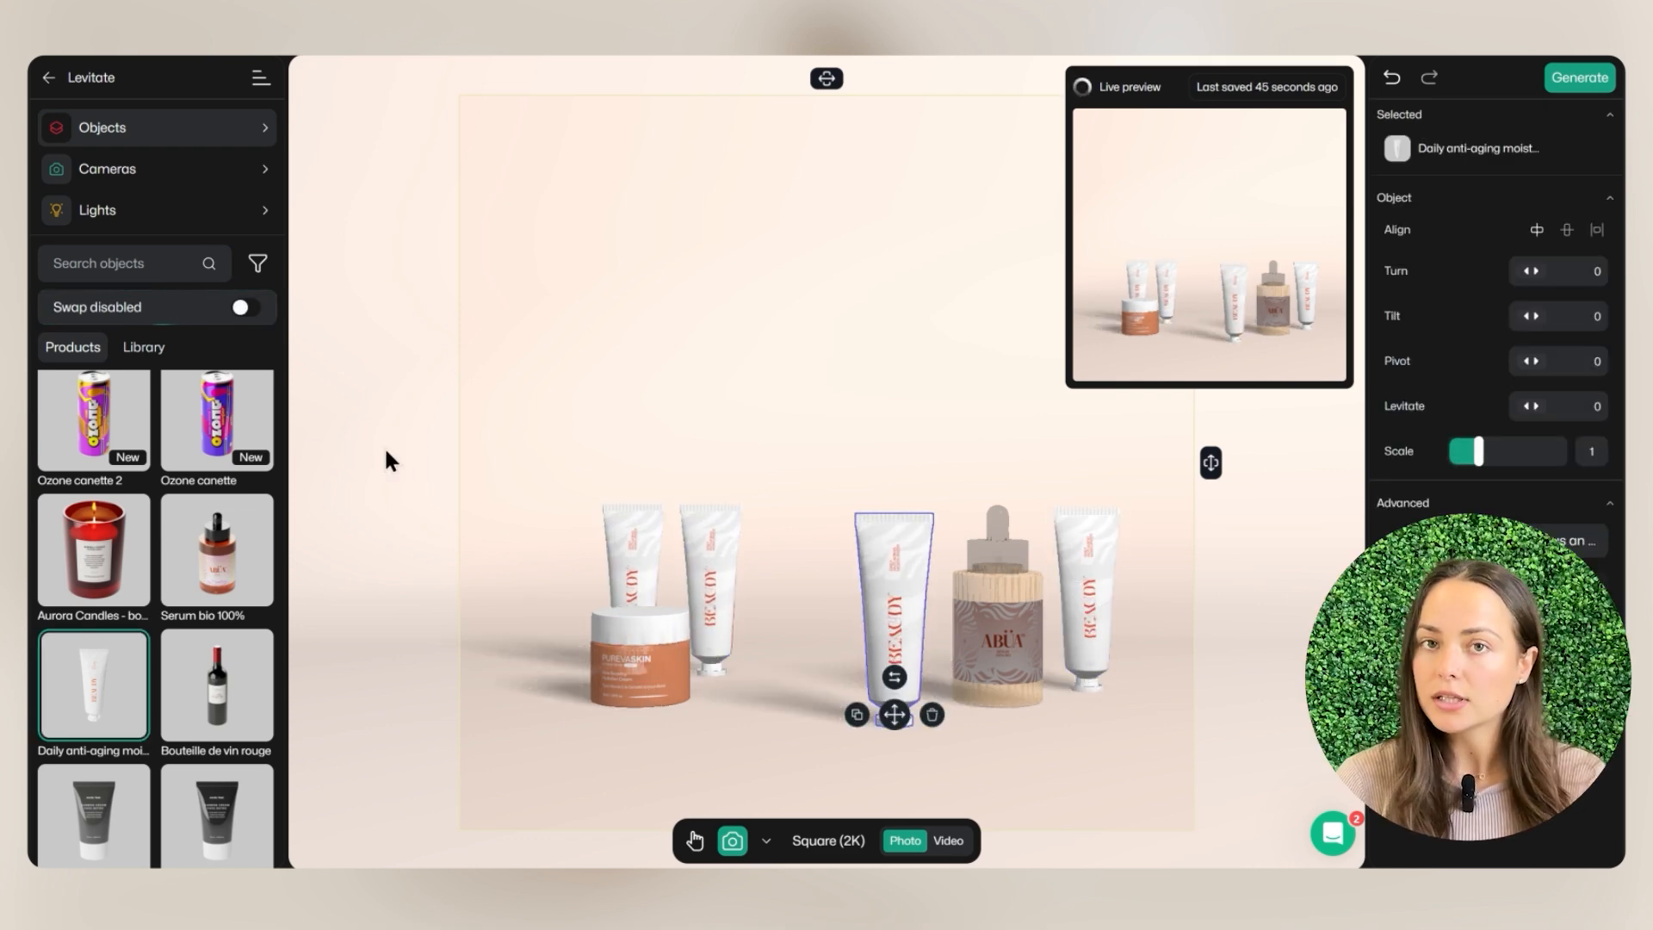
Add the Lipstick, Eyelash curler and Red lipstick from the library's Cosmetics category to the middle of the scene.
left_click(147, 360)
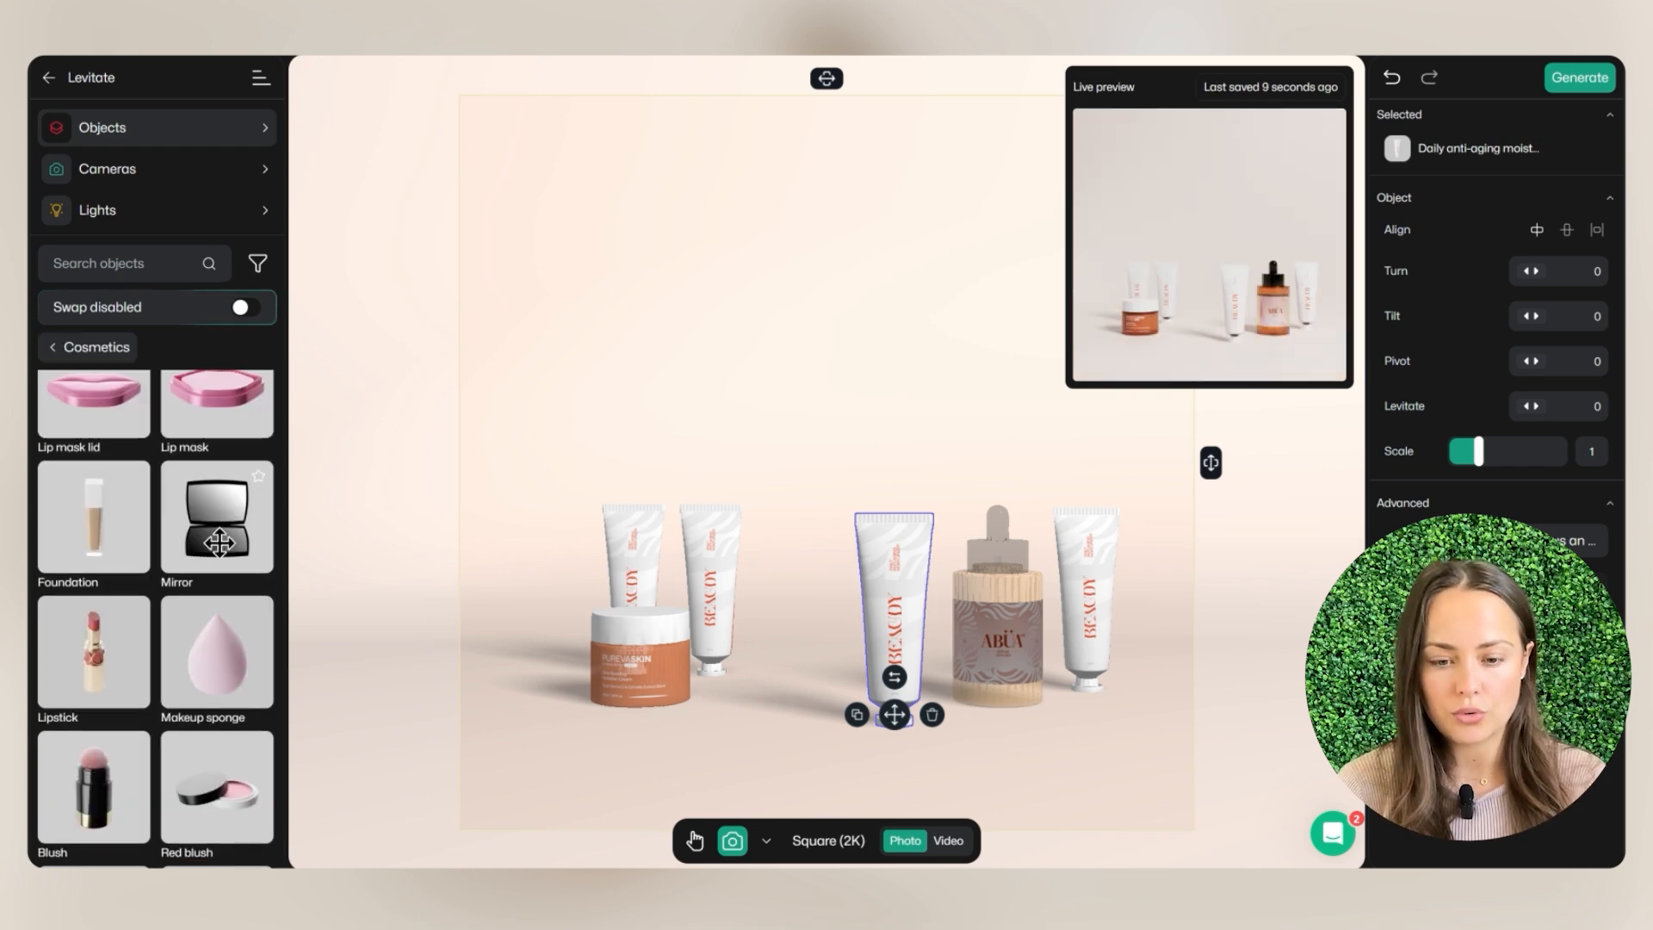
left_click_drag(98, 656, 827, 691)
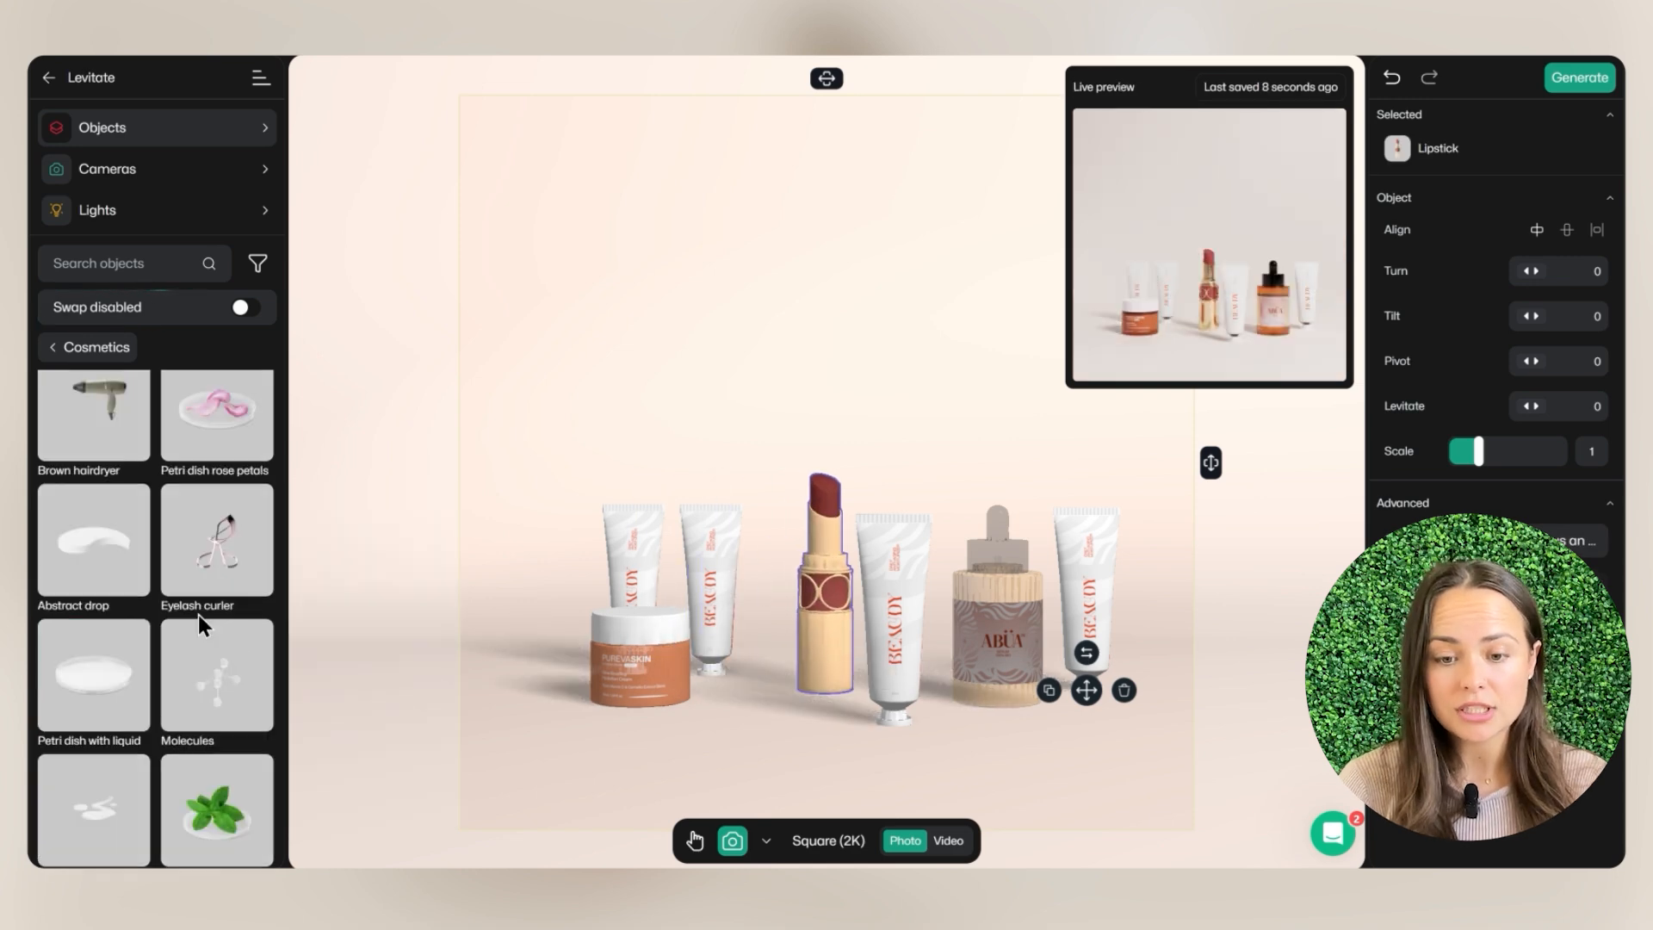
left_click_drag(249, 533, 775, 637)
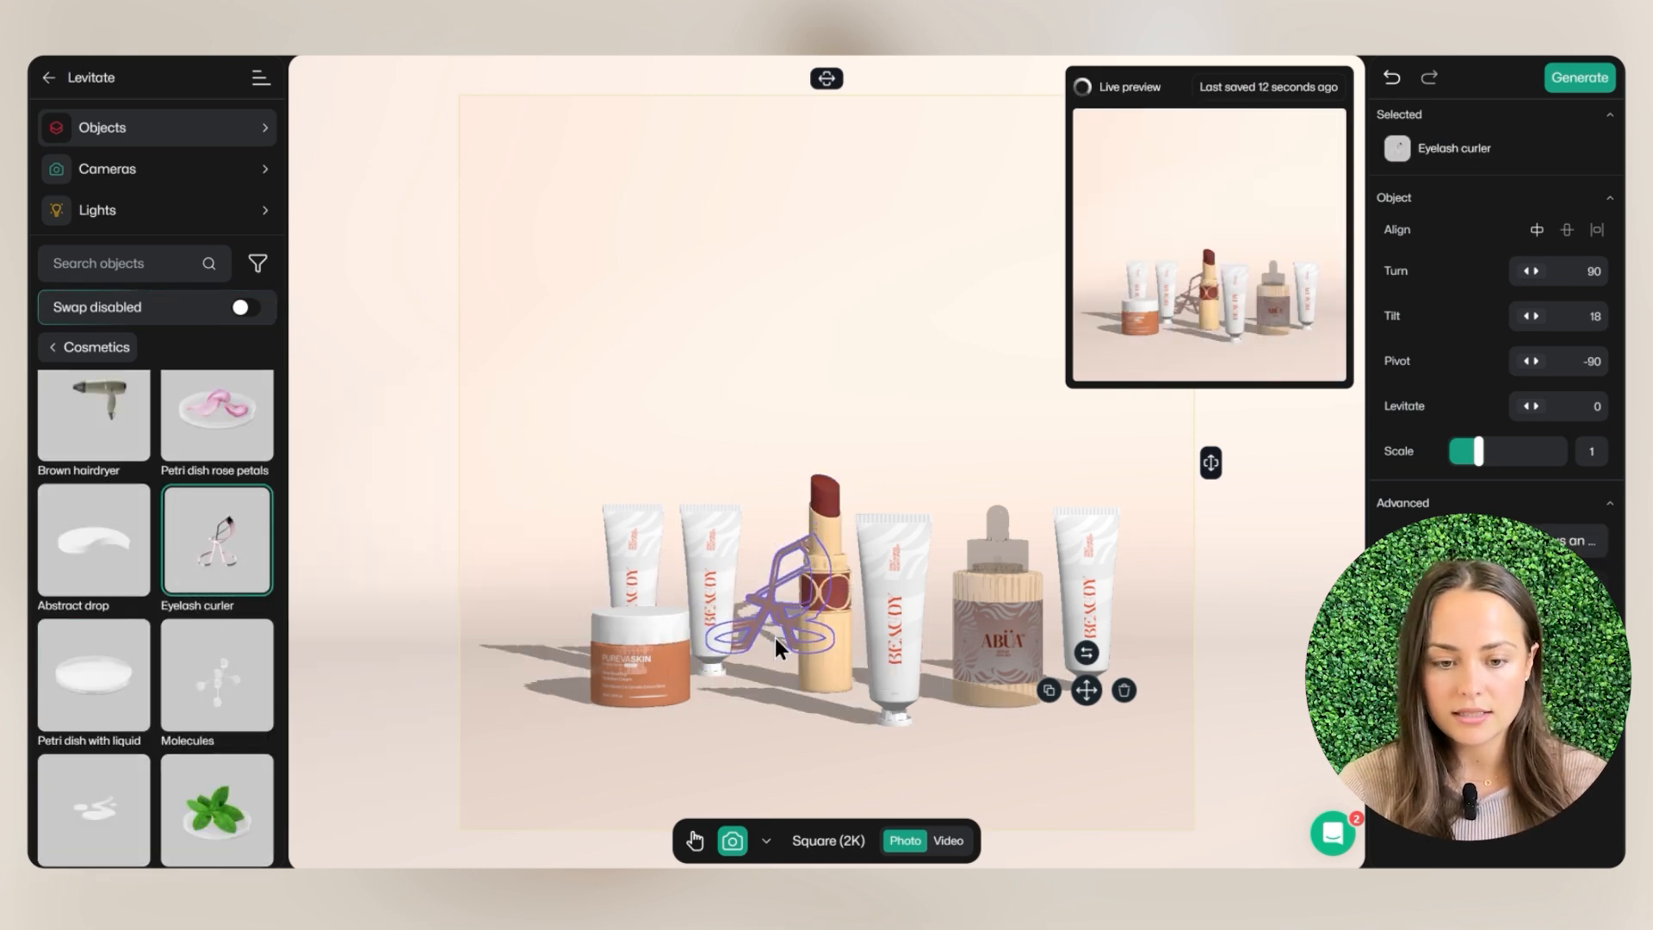
scroll(194, 645, "down", 3)
scroll(194, 645, "down", 2)
left_click_drag(122, 653, 850, 728)
left_click(850, 439)
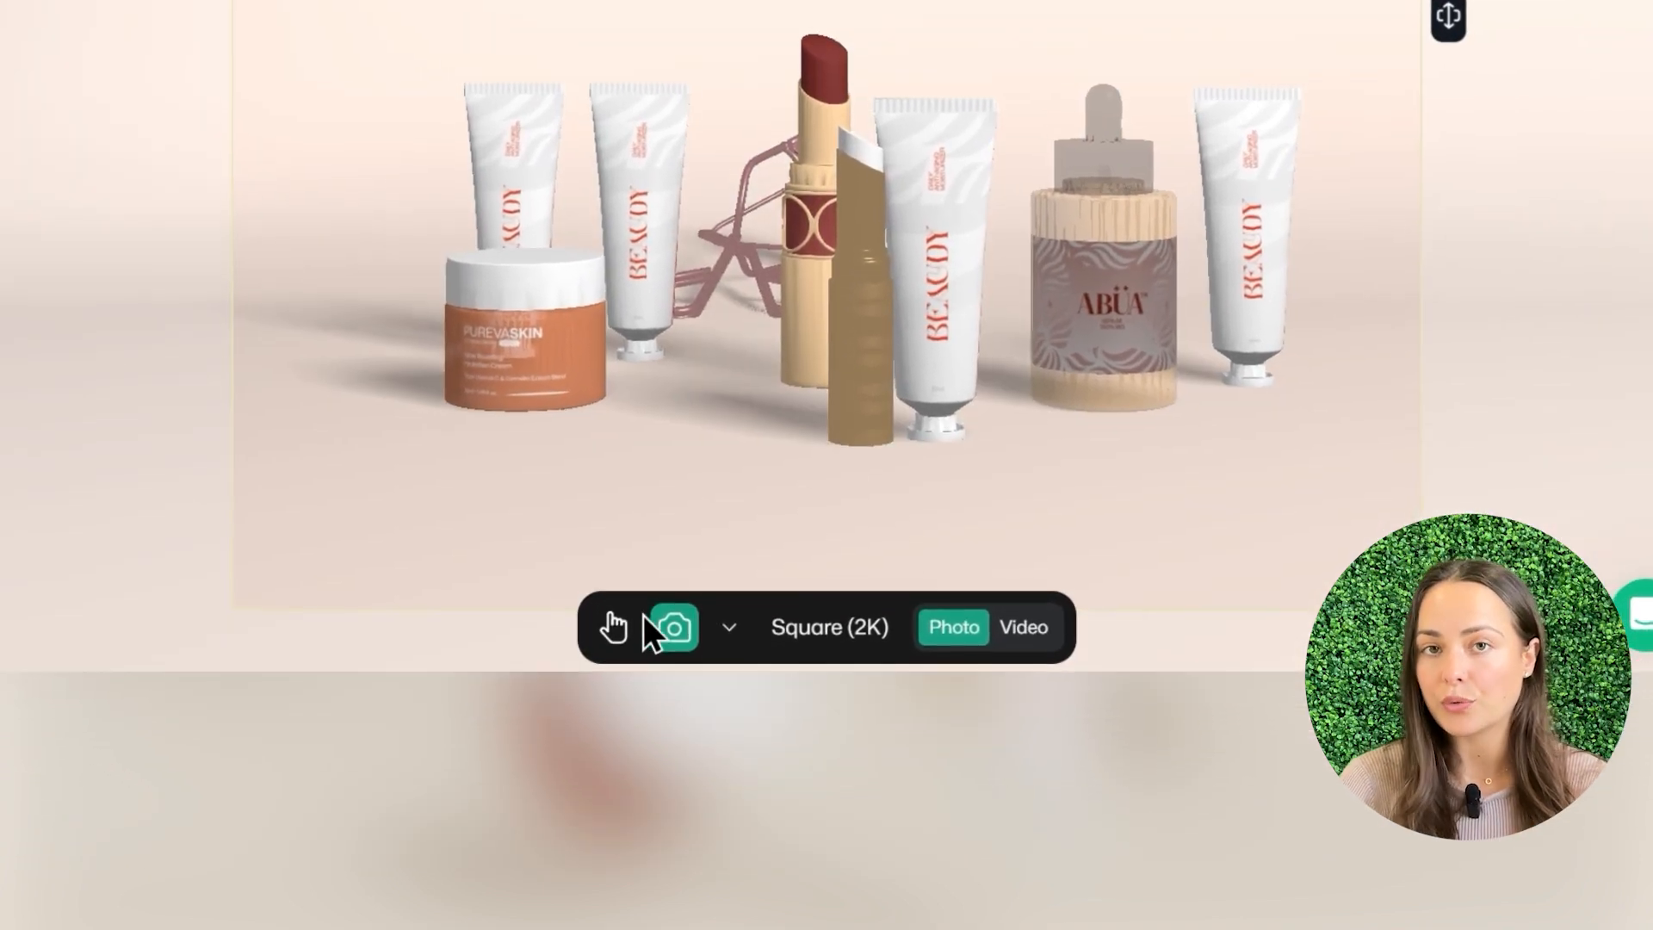
Switch to free navigation and move the eyelash curler forward, close behind the two tubes near the jar.
left_click(614, 627)
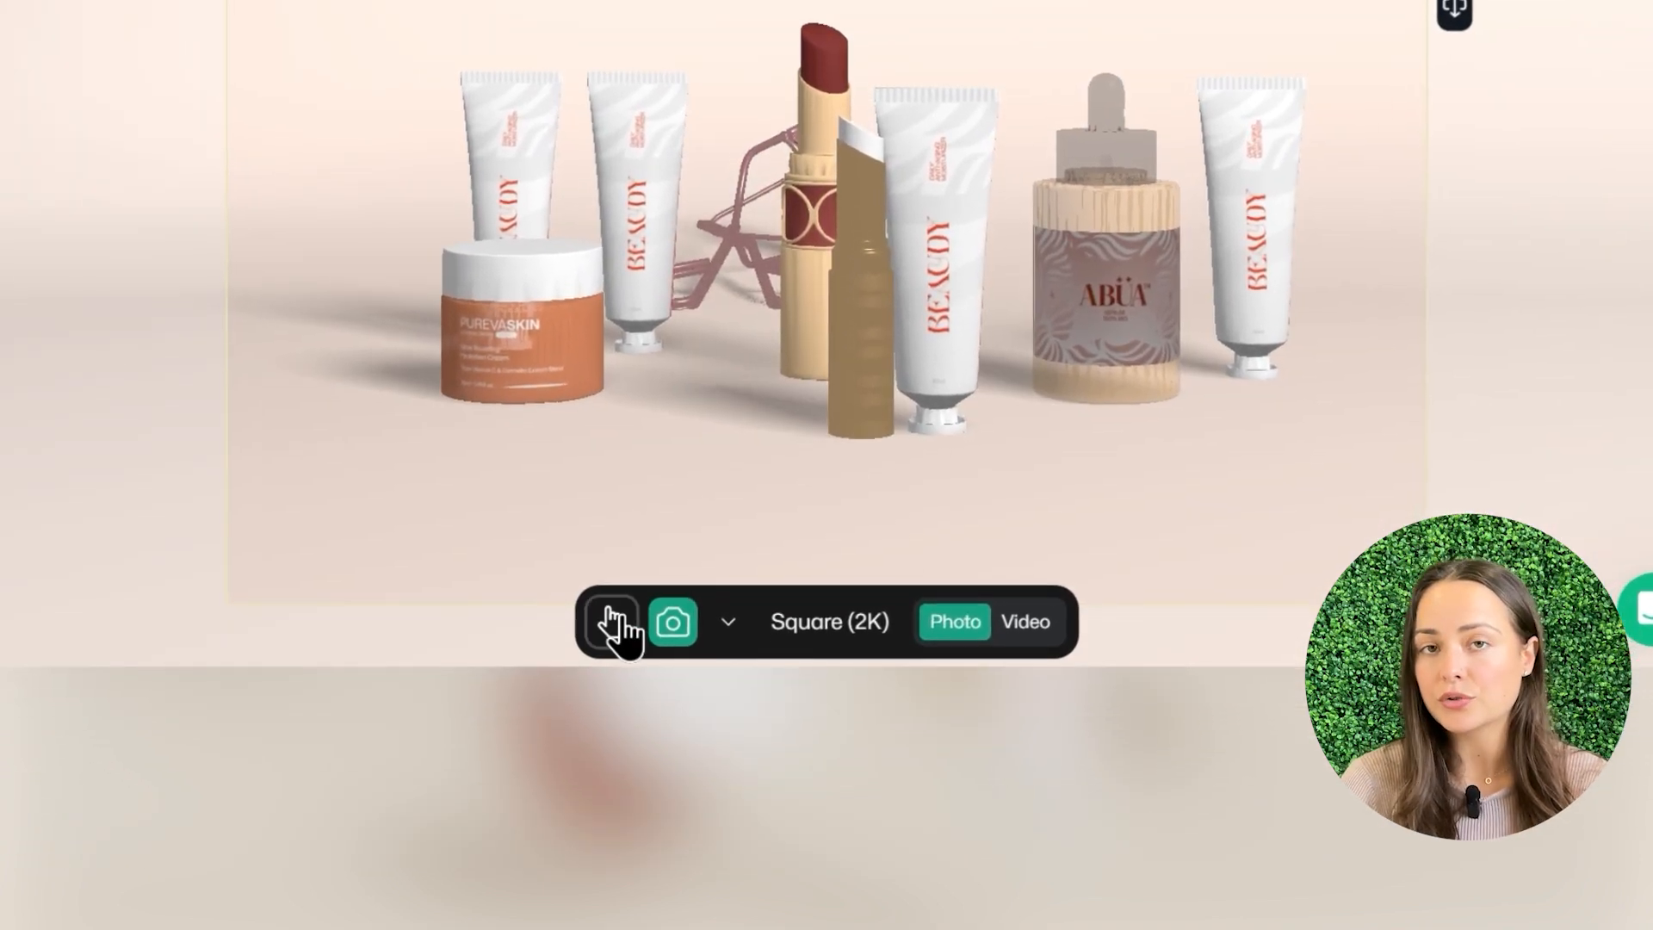
left_click_drag(1059, 579, 1100, 746)
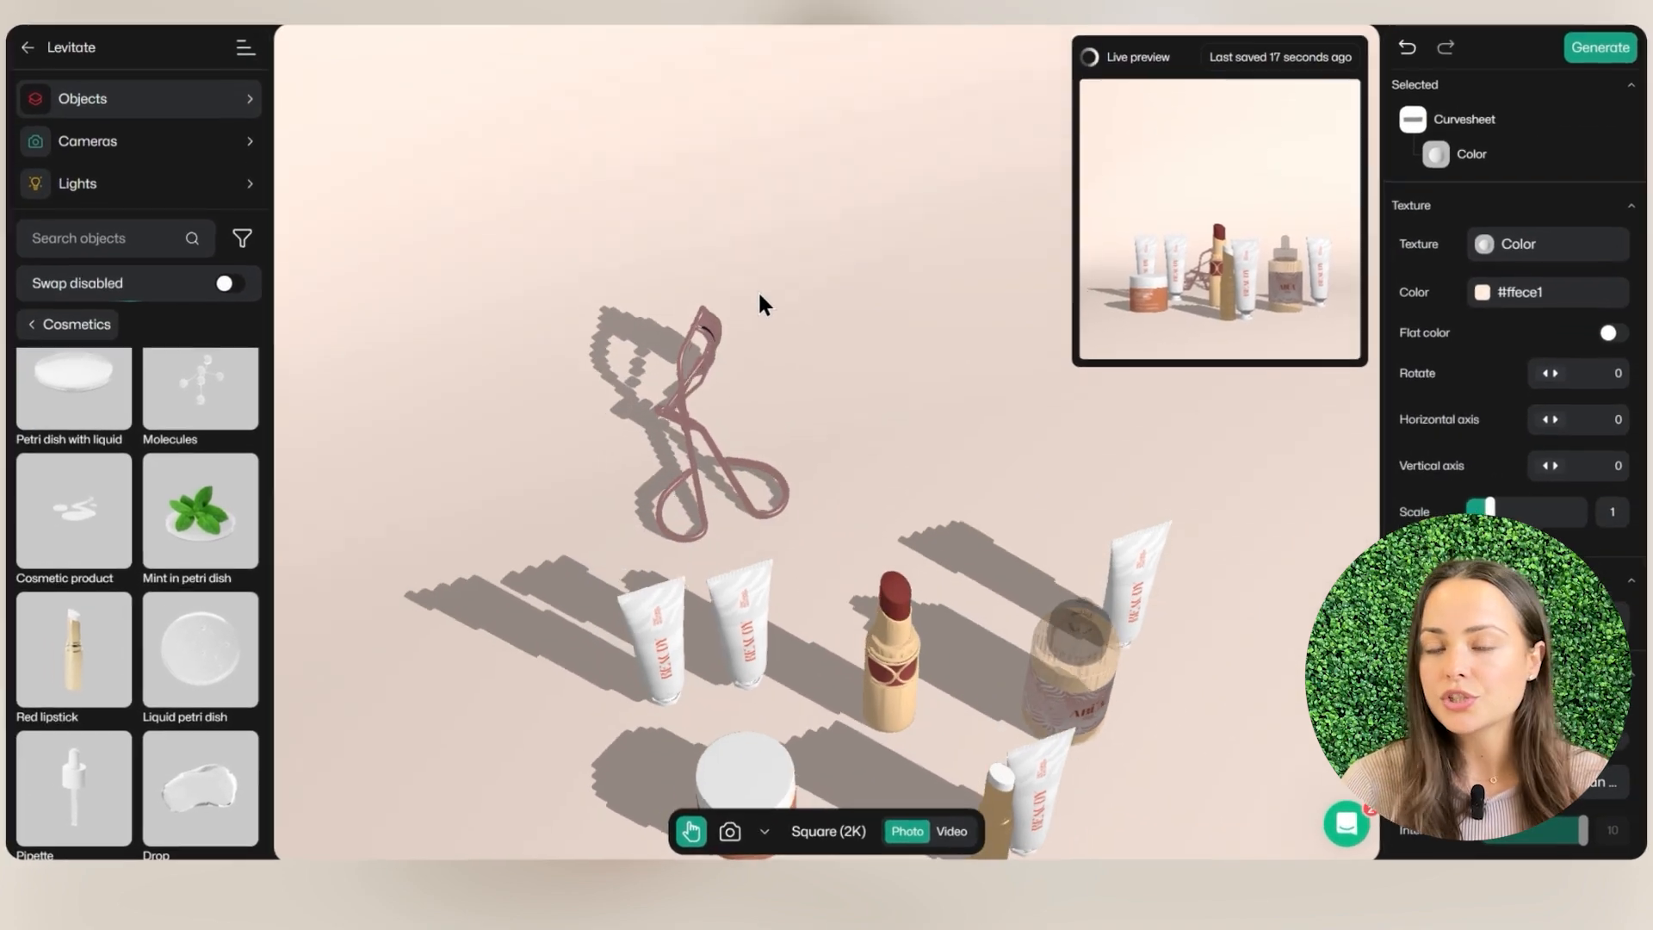
left_click(723, 485)
left_click_drag(723, 504, 777, 528)
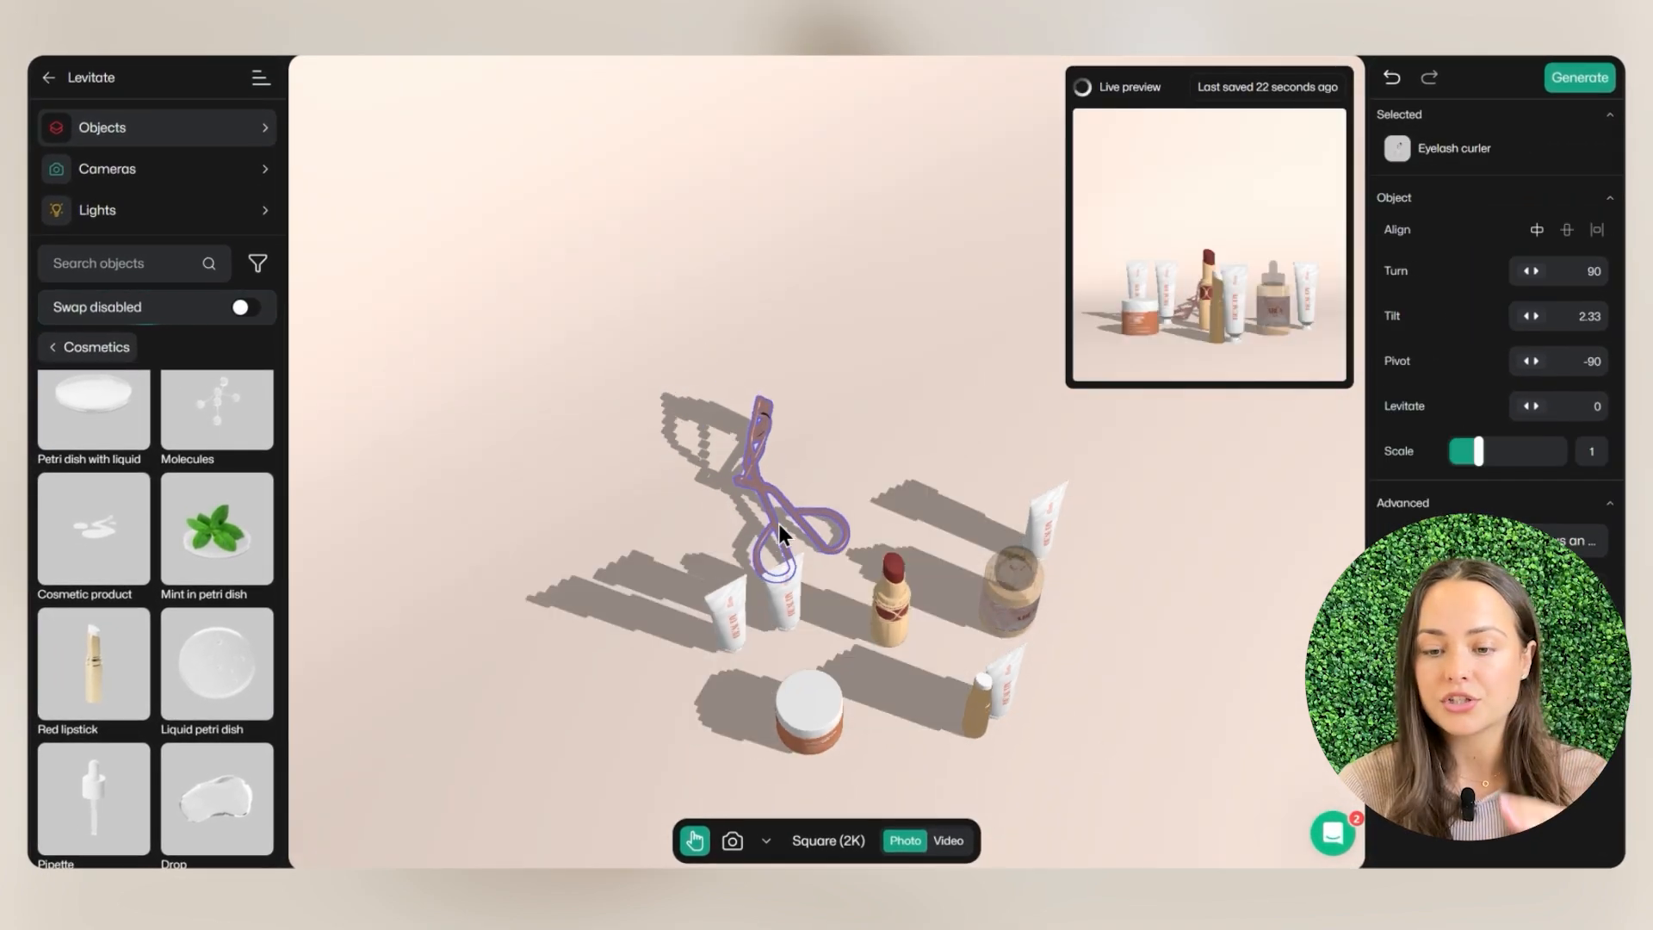
Spread out the products by moving the serum bottle outward, the rear tube inward and the front tube slightly back.
left_click(1014, 591)
left_click_drag(1014, 590, 945, 534)
left_click(1040, 526)
left_click_drag(1006, 680, 991, 649)
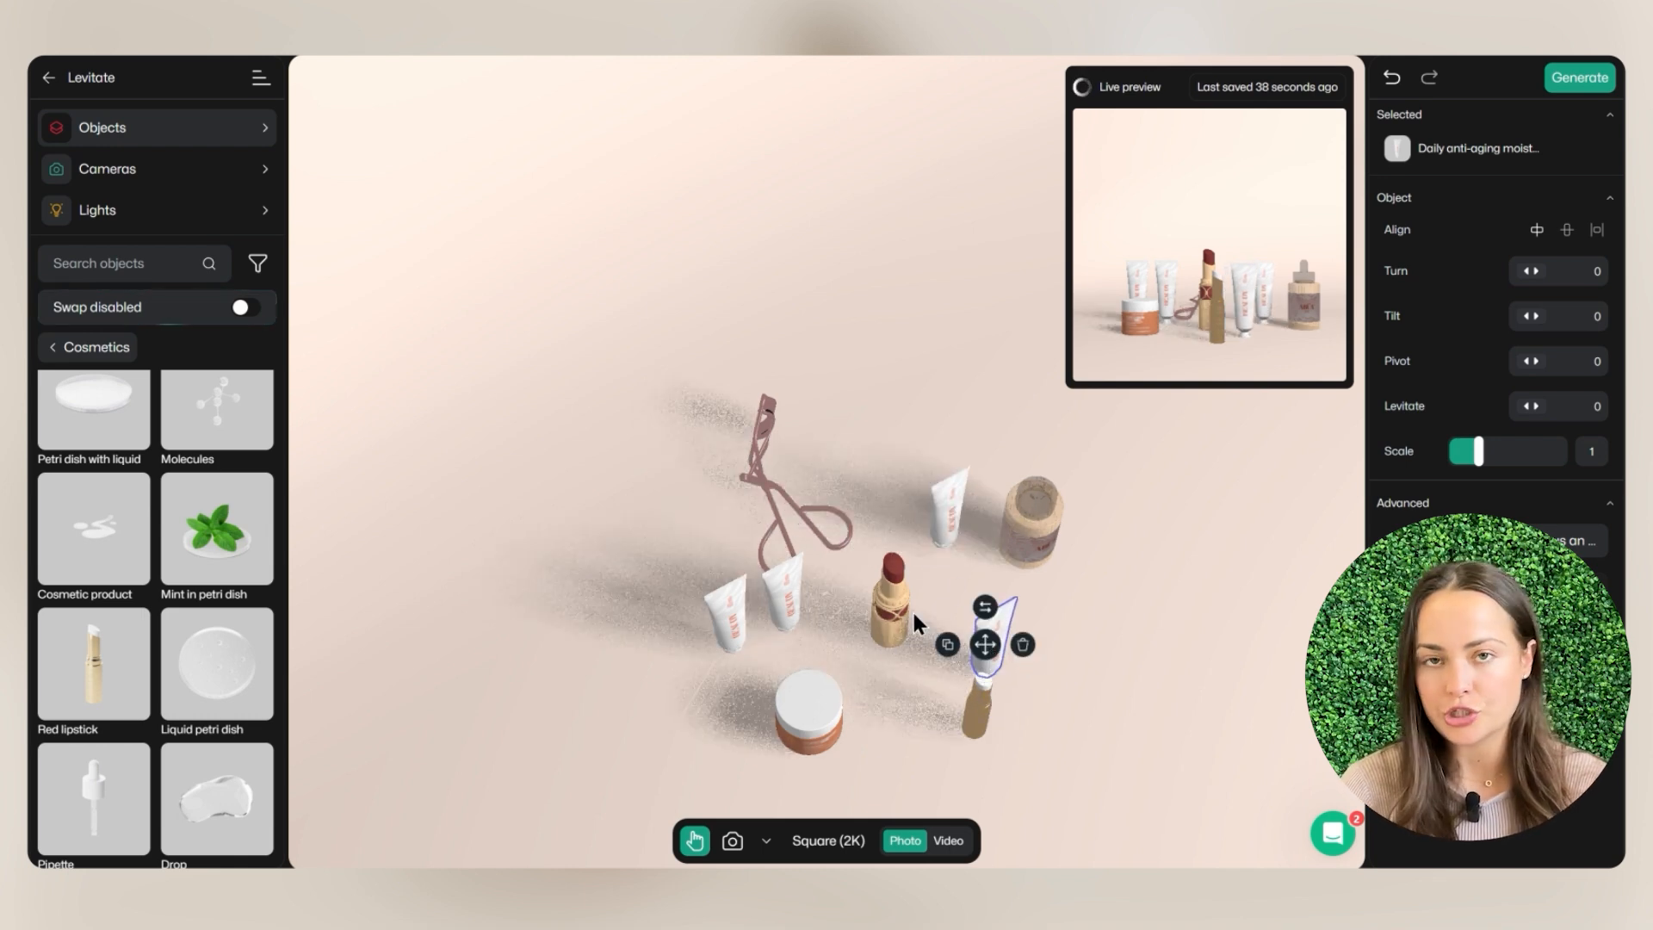
Levitate the Serum bio 100% bottle to 1283 and set its scale to 1.12.
left_click_drag(799, 608, 1047, 575)
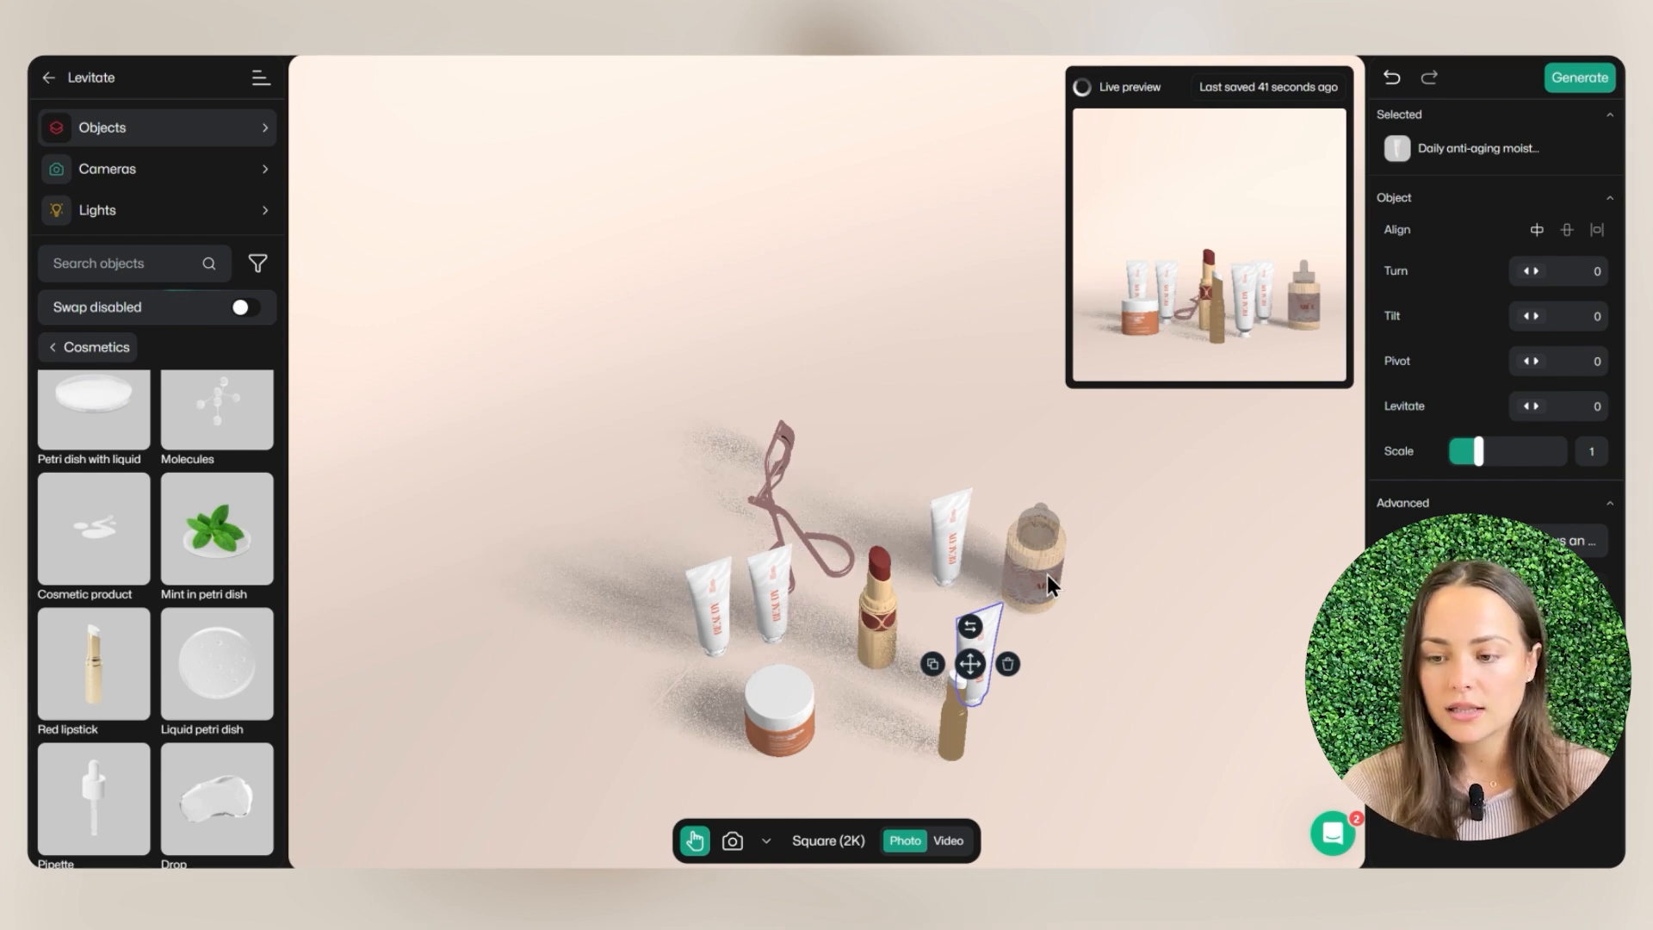
left_click(1047, 575)
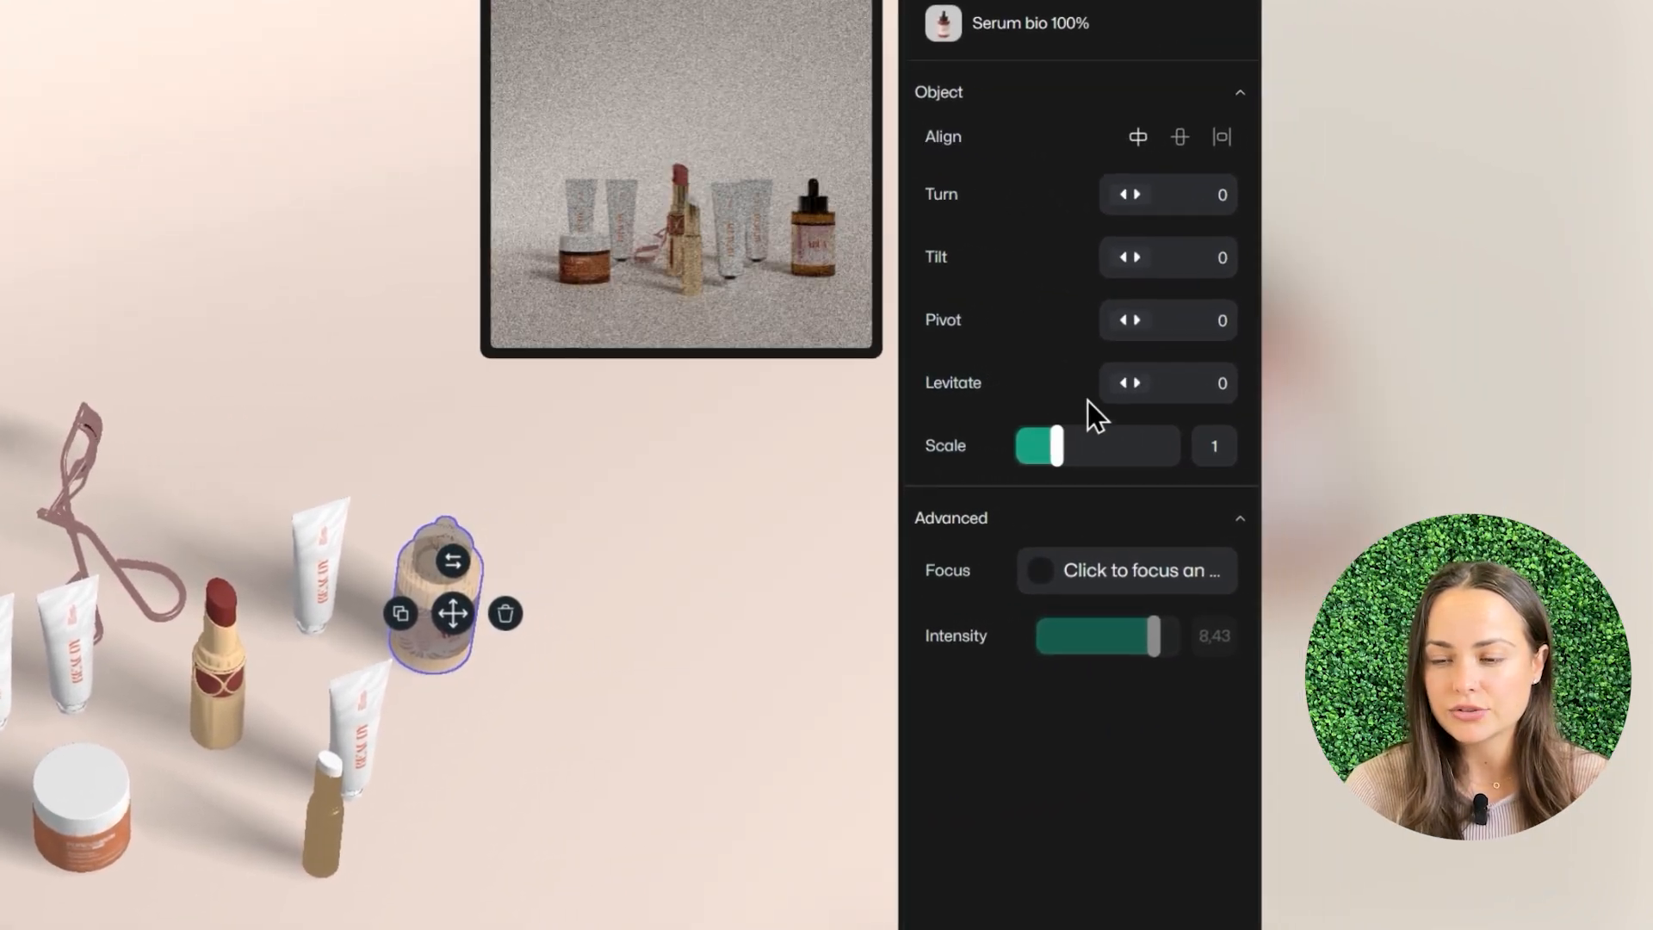
left_click_drag(1131, 383, 1415, 433)
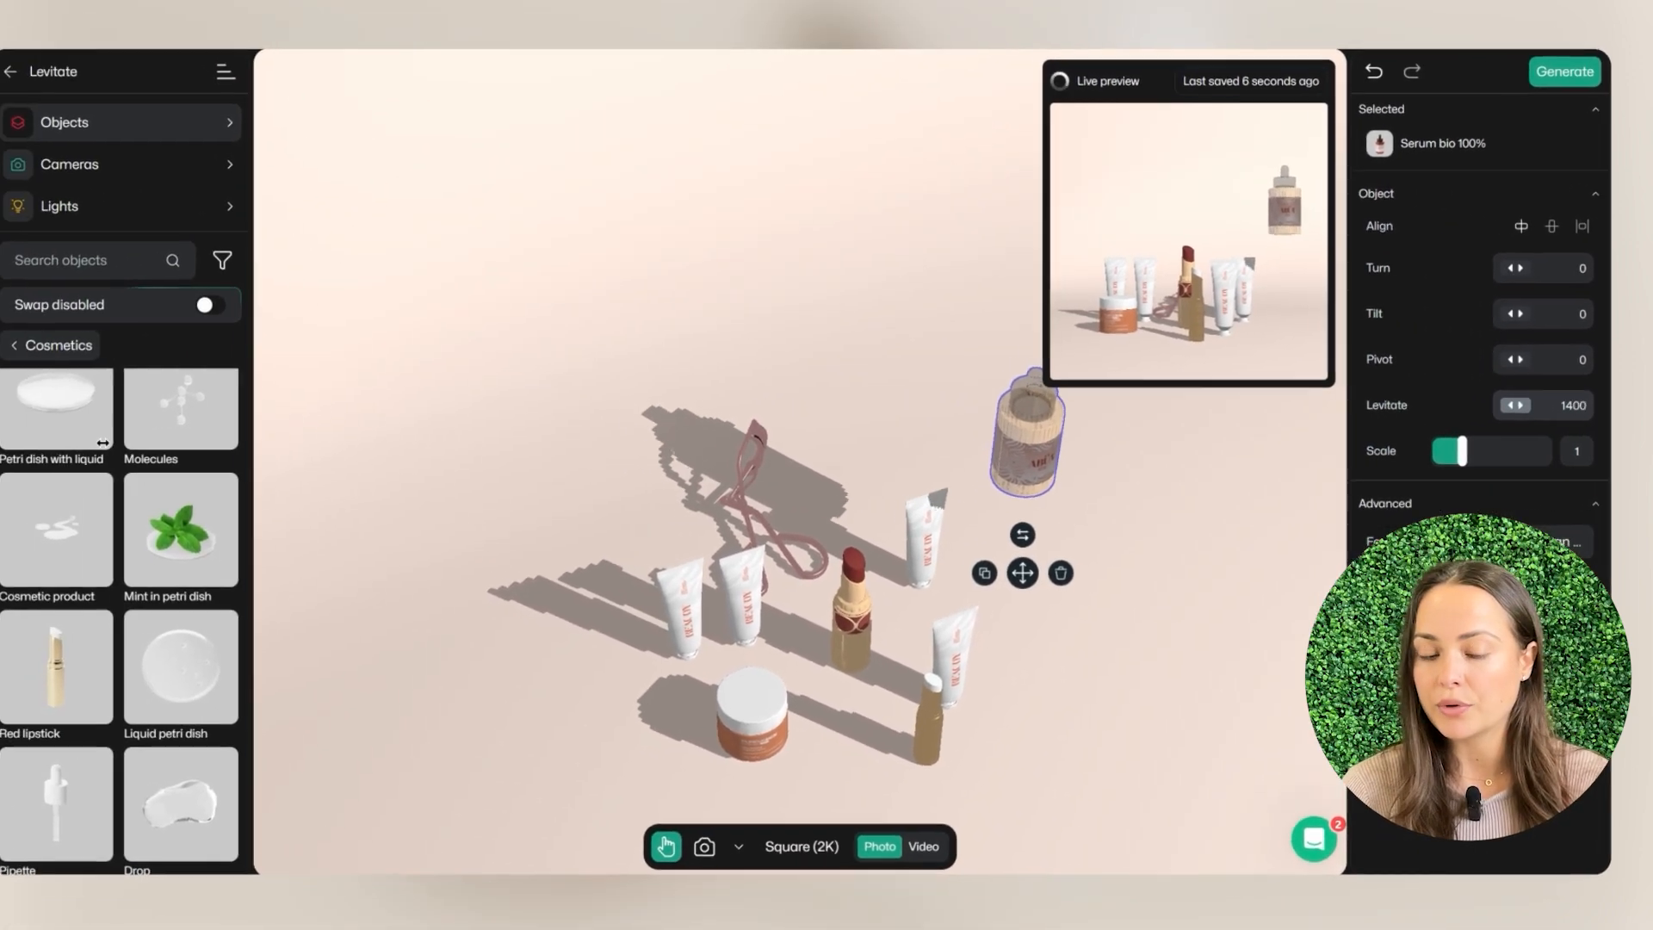
left_click_drag(103, 442, 78, 442)
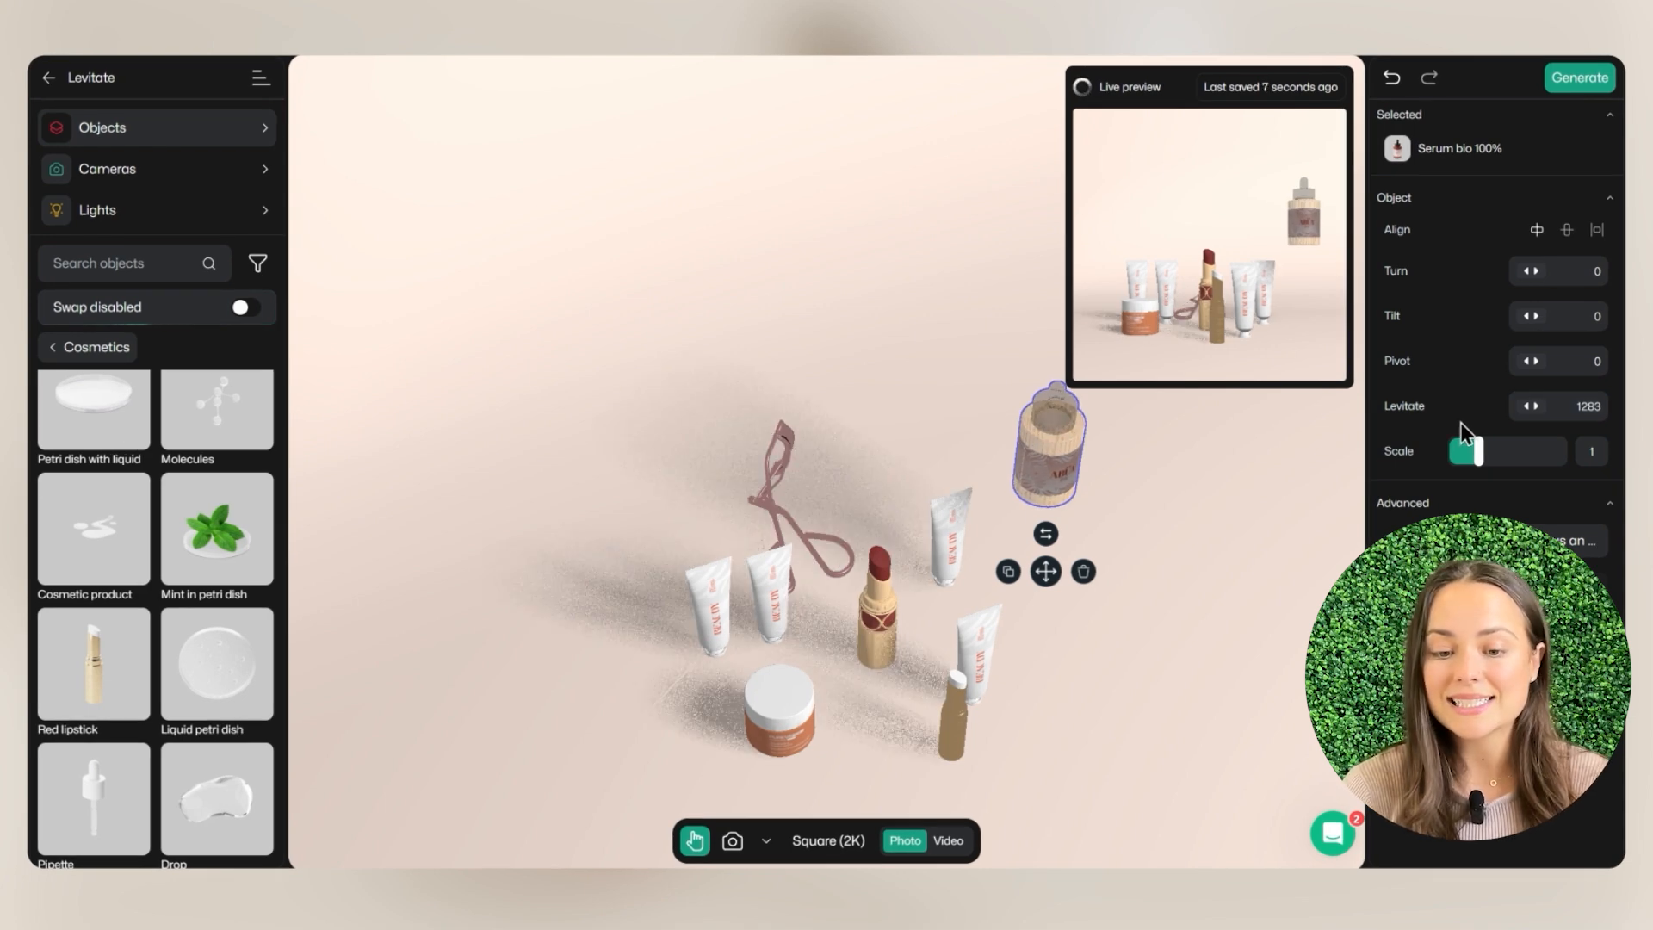
left_click_drag(1476, 448, 1481, 450)
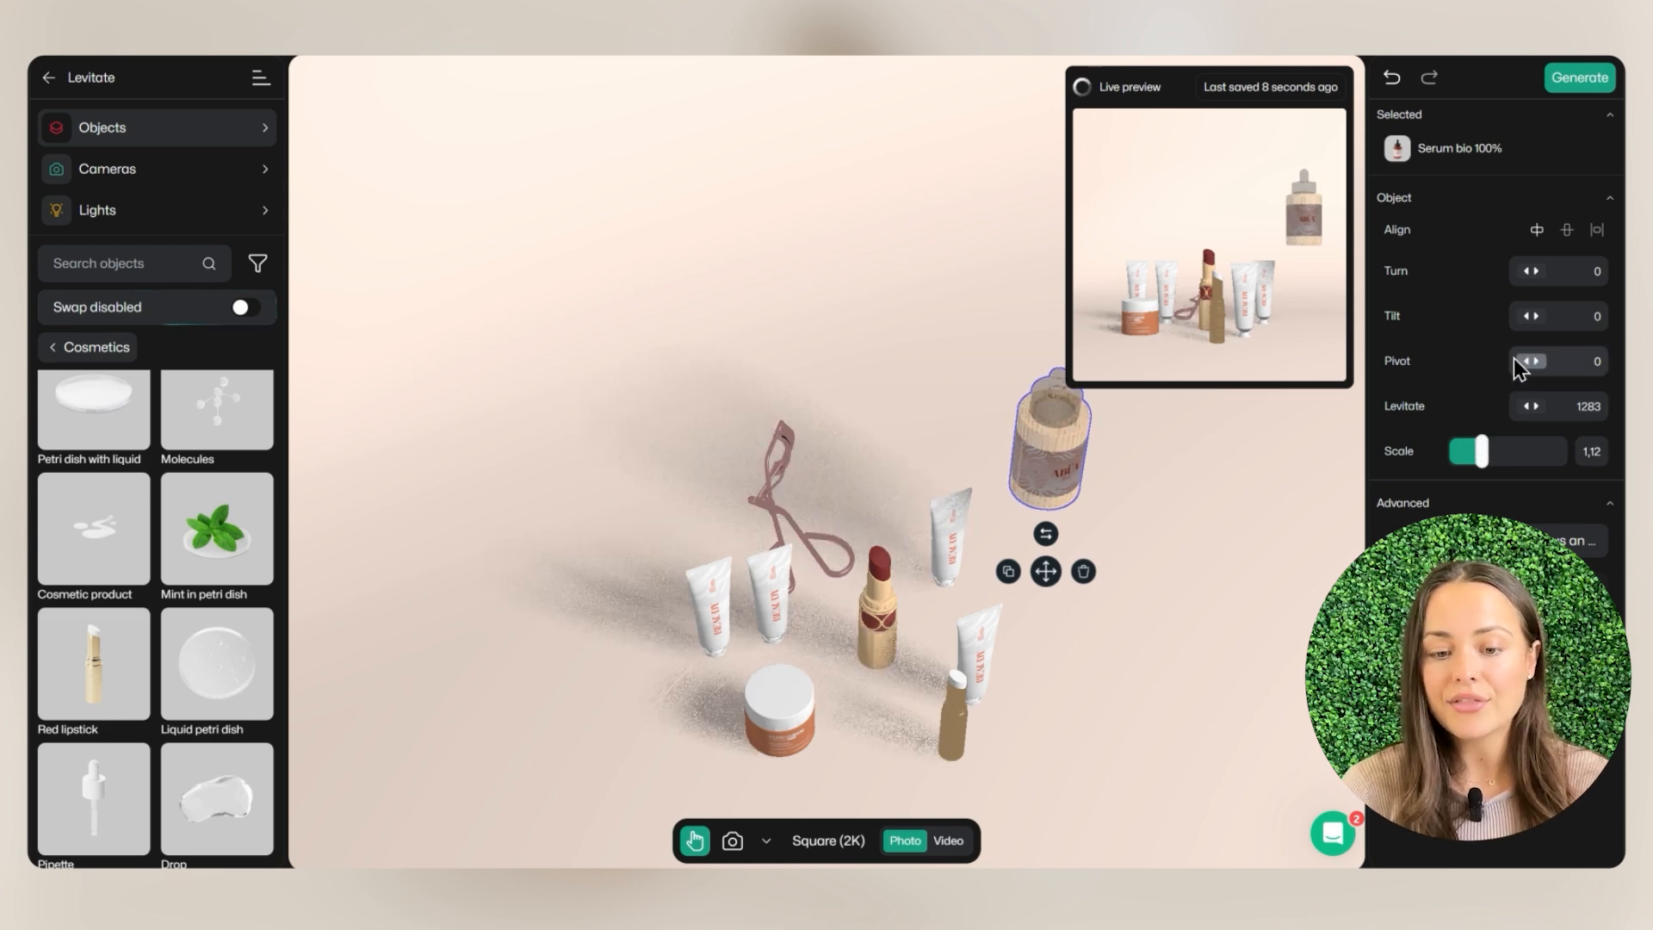
Set the serum bottle's tilt to -25 and pivot to -36, and return to the camera view.
left_click_drag(1526, 317, 1457, 331)
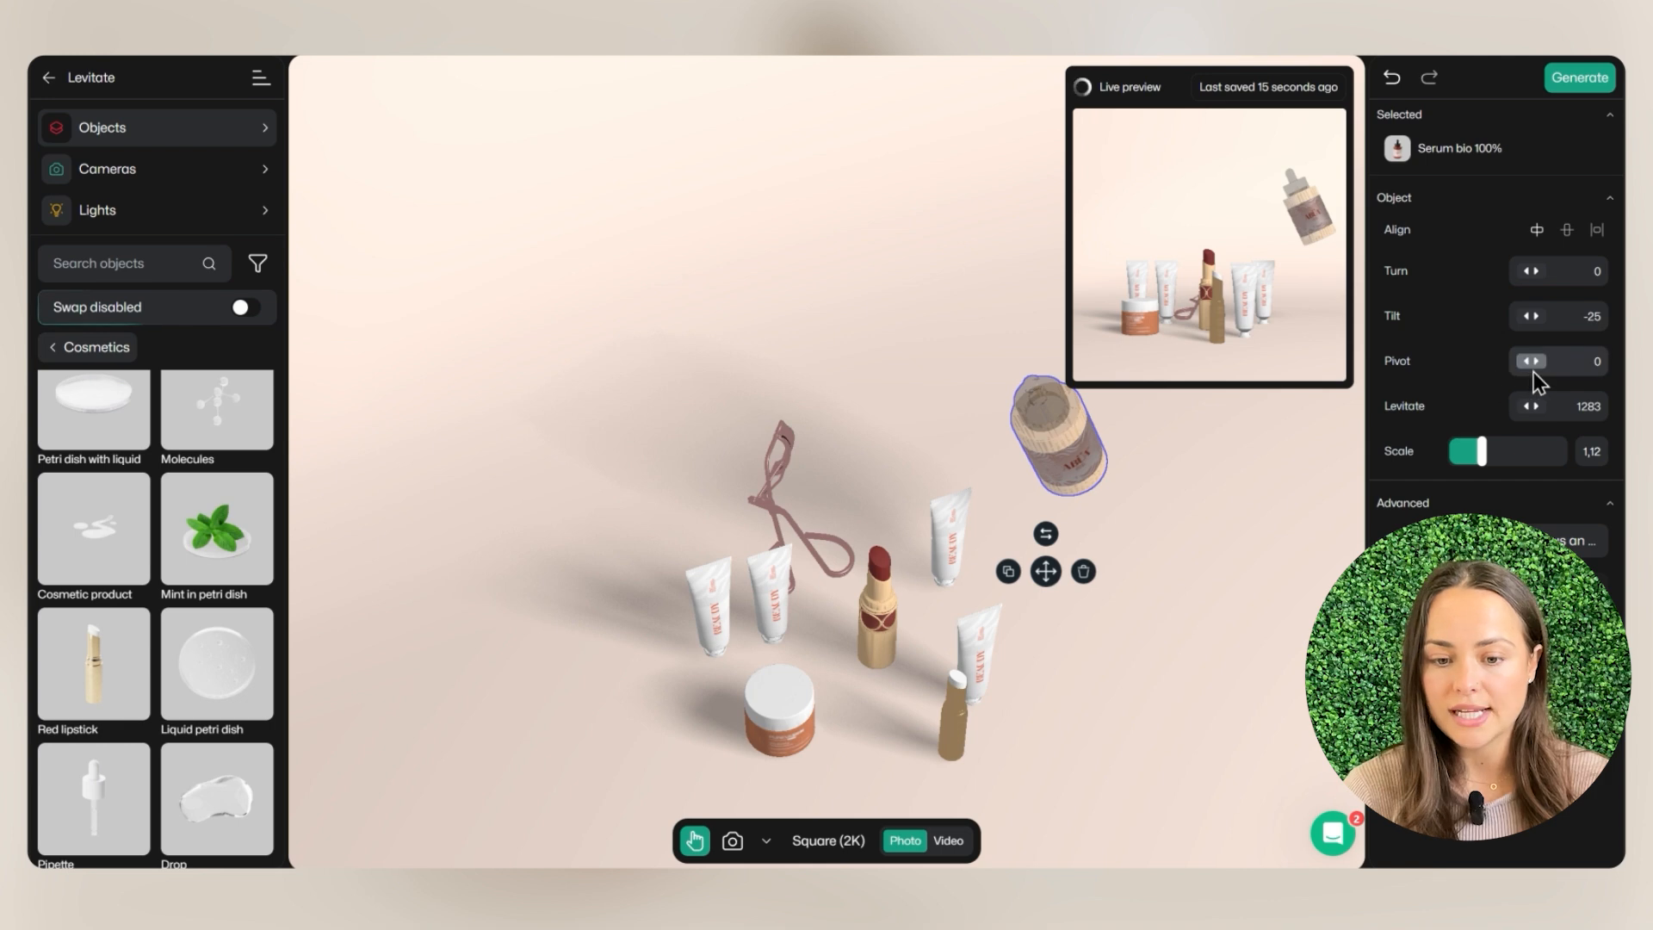
left_click_drag(1531, 365, 1450, 370)
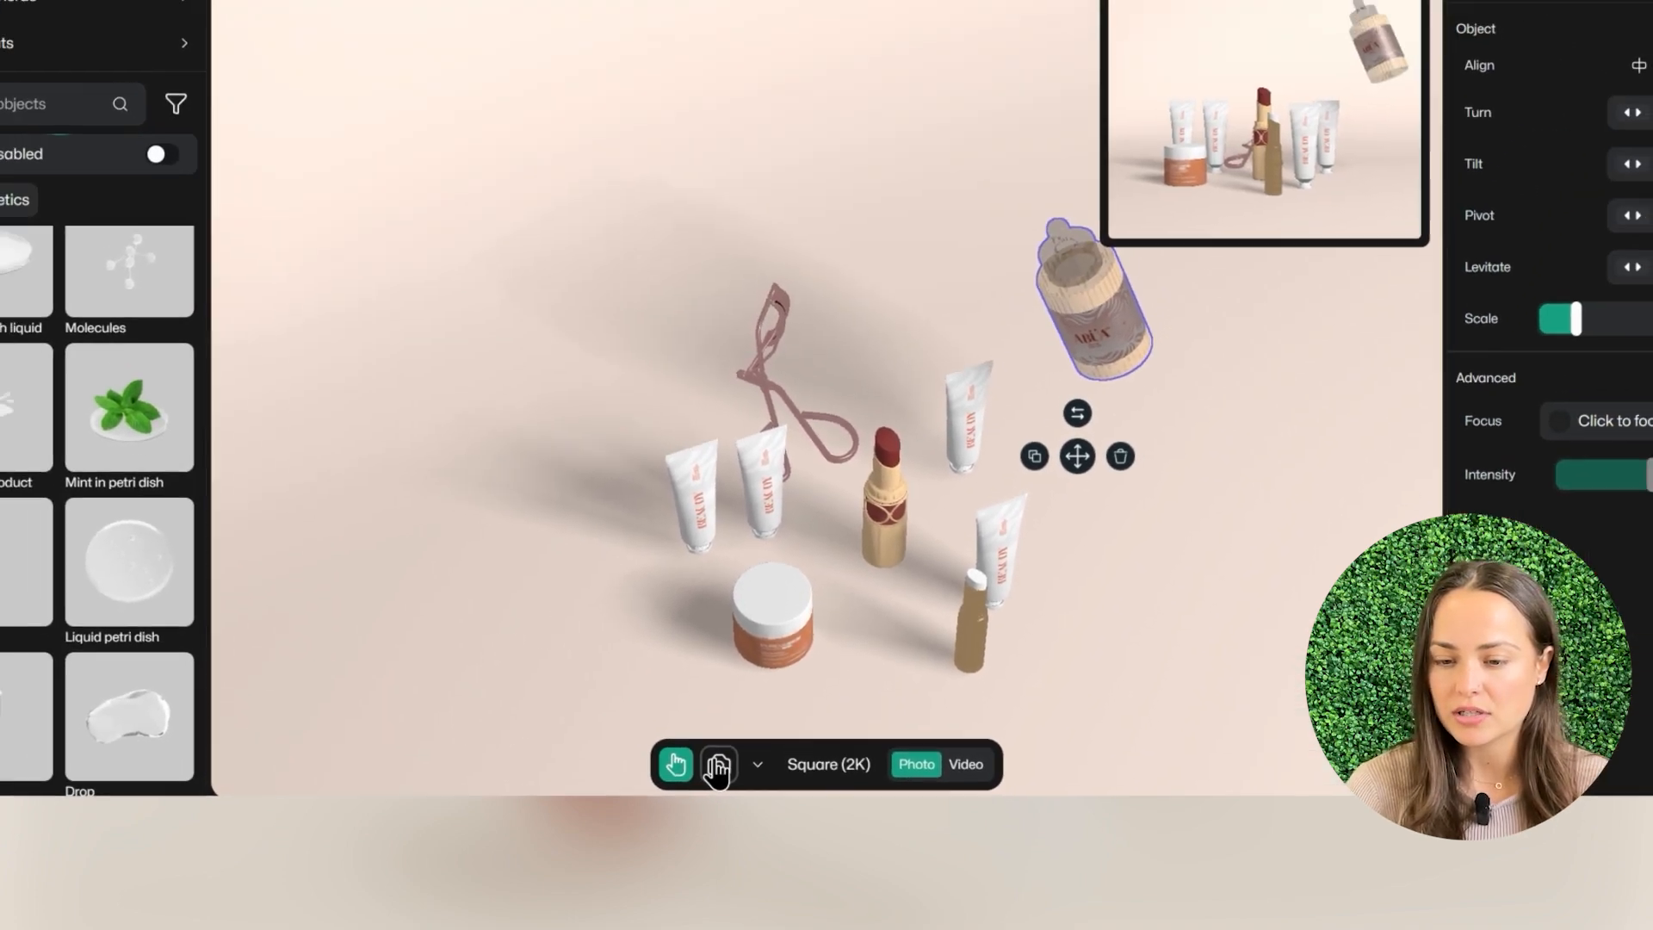
left_click(686, 578)
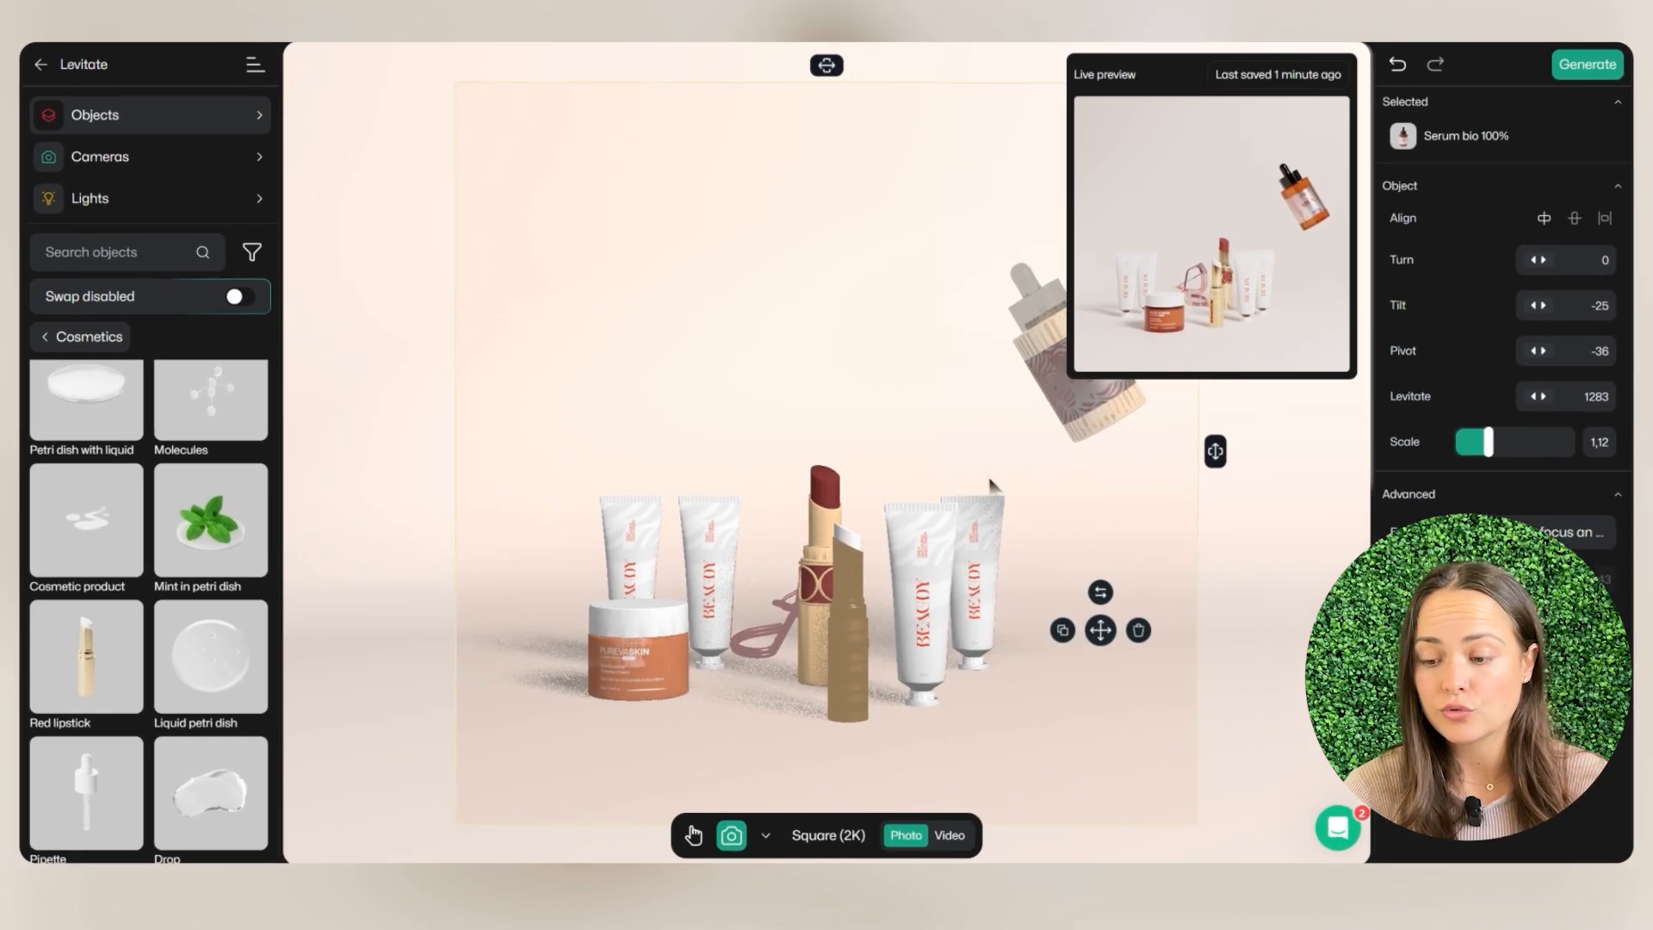
Relocate the live preview away from the composition and reposition the floating serum bottle inside the frame.
left_click(1039, 350)
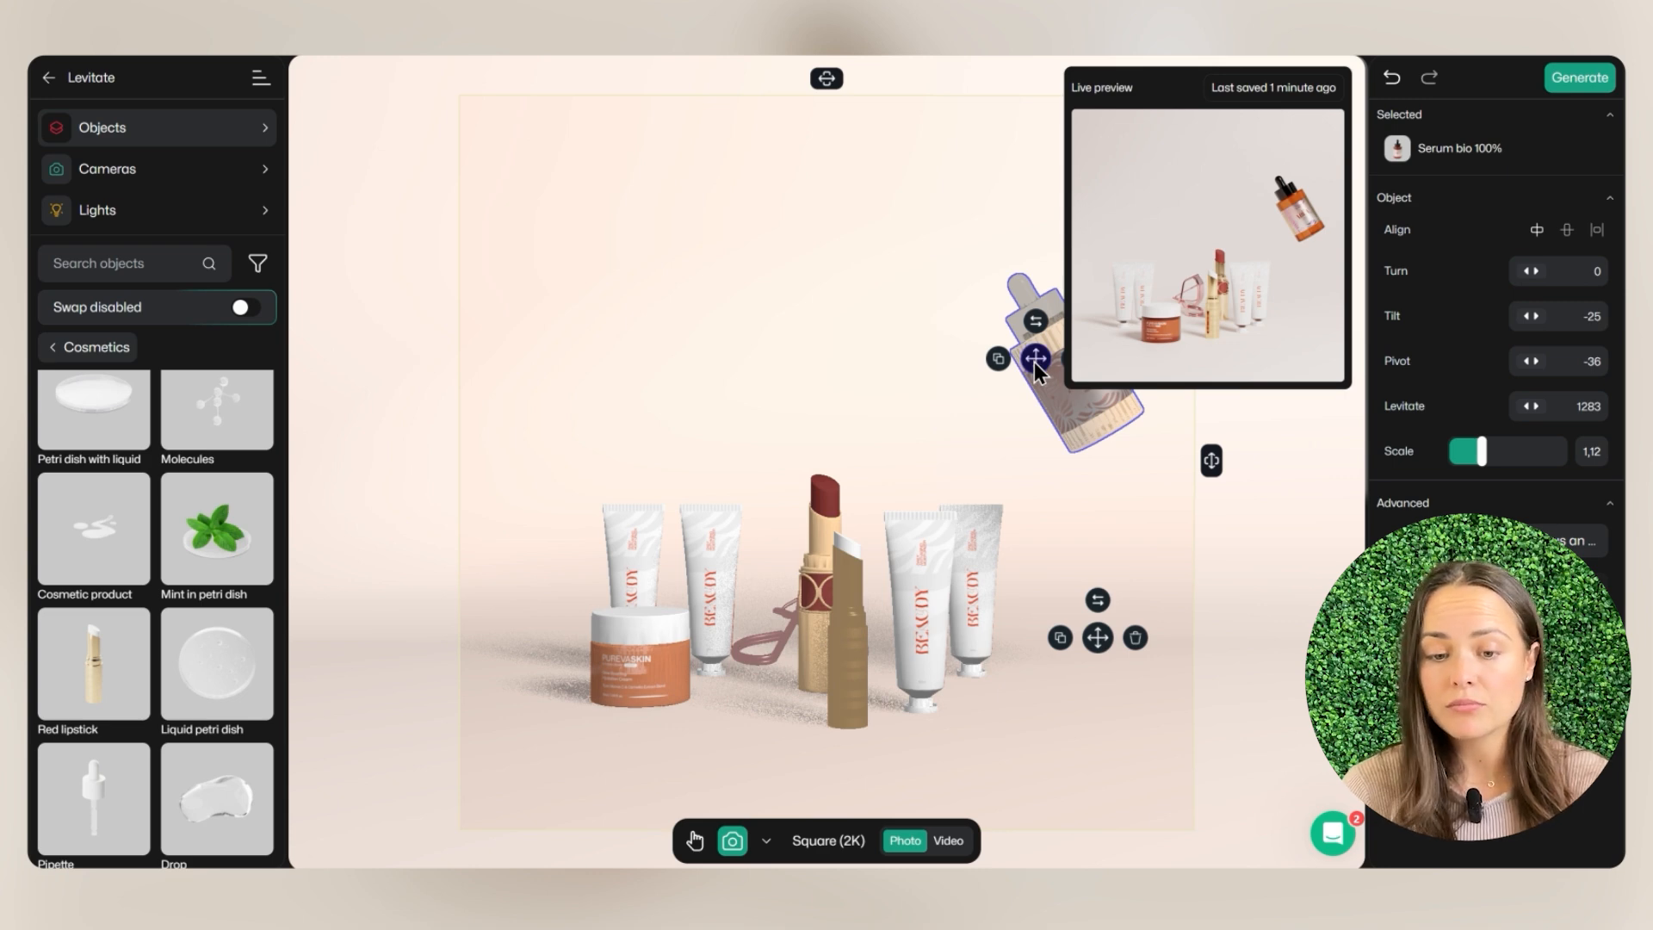
left_click_drag(1036, 358, 1024, 362)
left_click_drag(1154, 92, 237, 122)
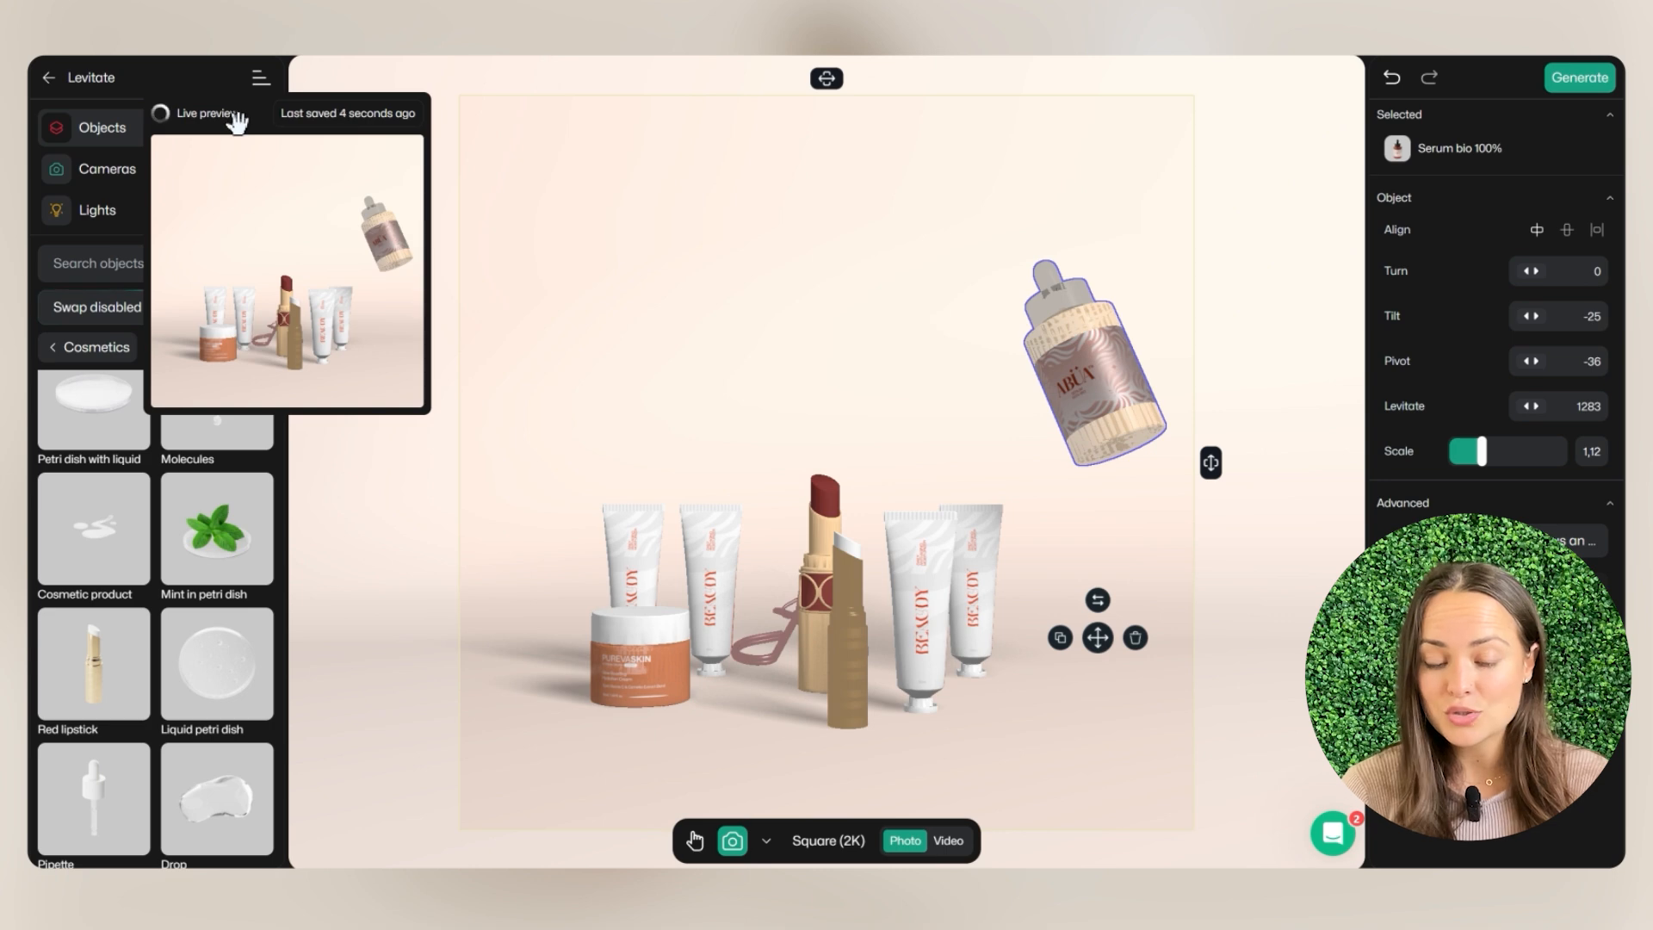
left_click(1090, 402)
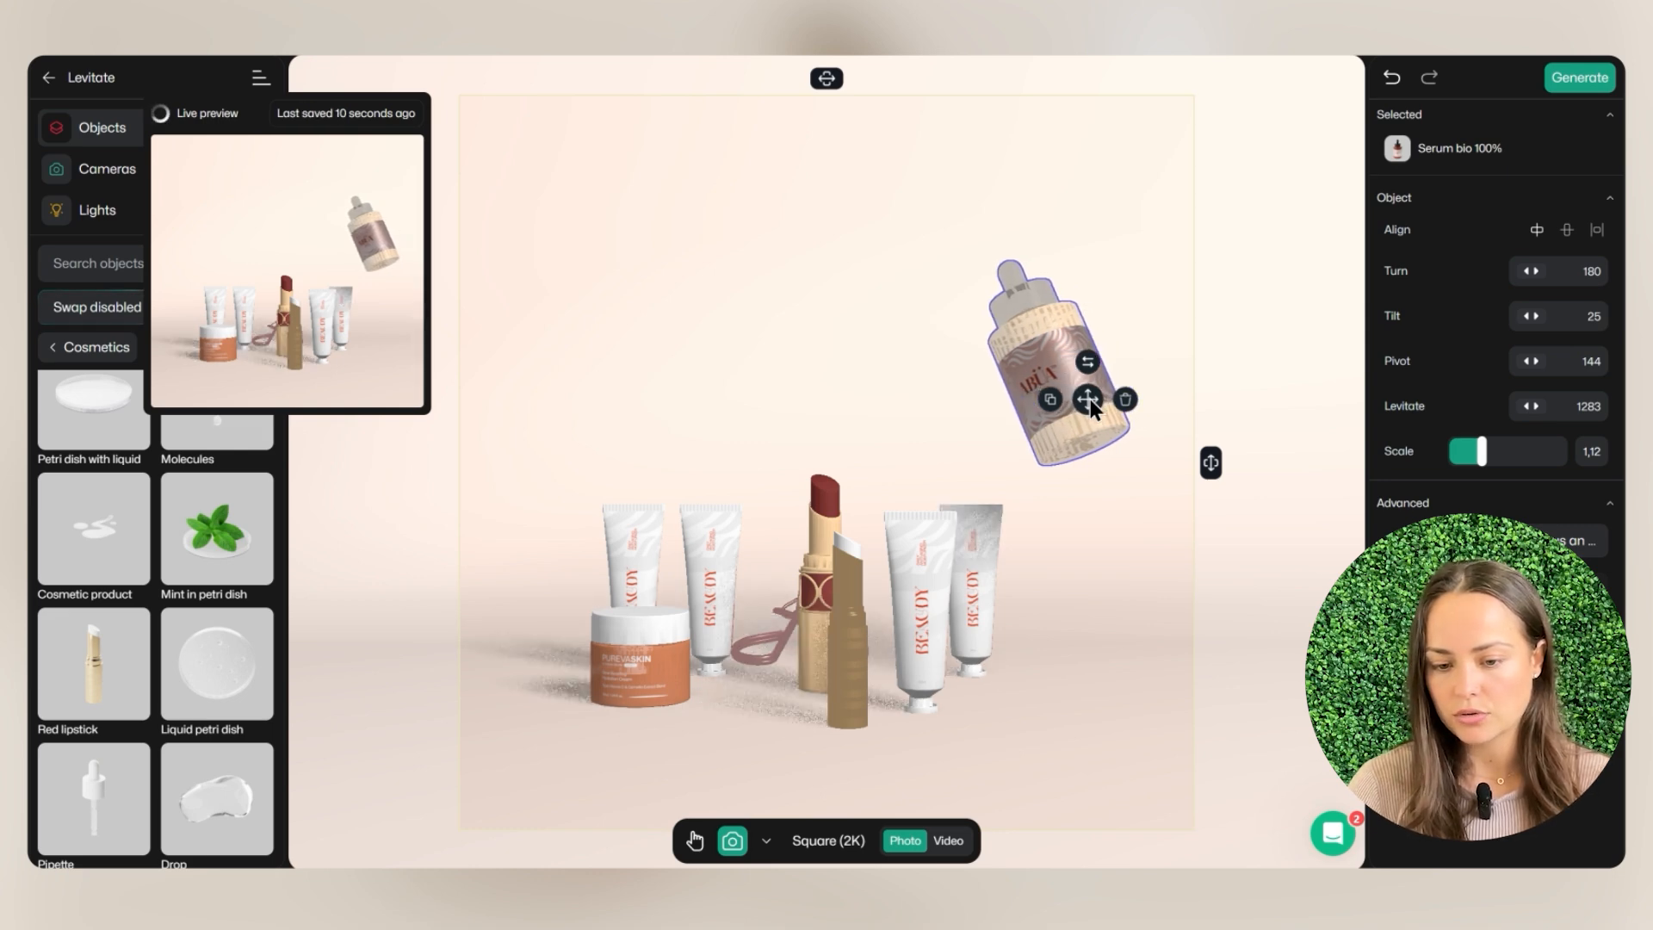
Levitate the rear tube below the serum bottle to 1816, with turn -54, tilt 47 and pivot 33.
left_click(985, 557)
mouse_move(1527, 406)
left_mouse_down()
mouse_move(1614, 399)
mouse_move(106, 399)
mouse_move(1521, 405)
left_mouse_up()
left_click_drag(1530, 316, 1396, 288)
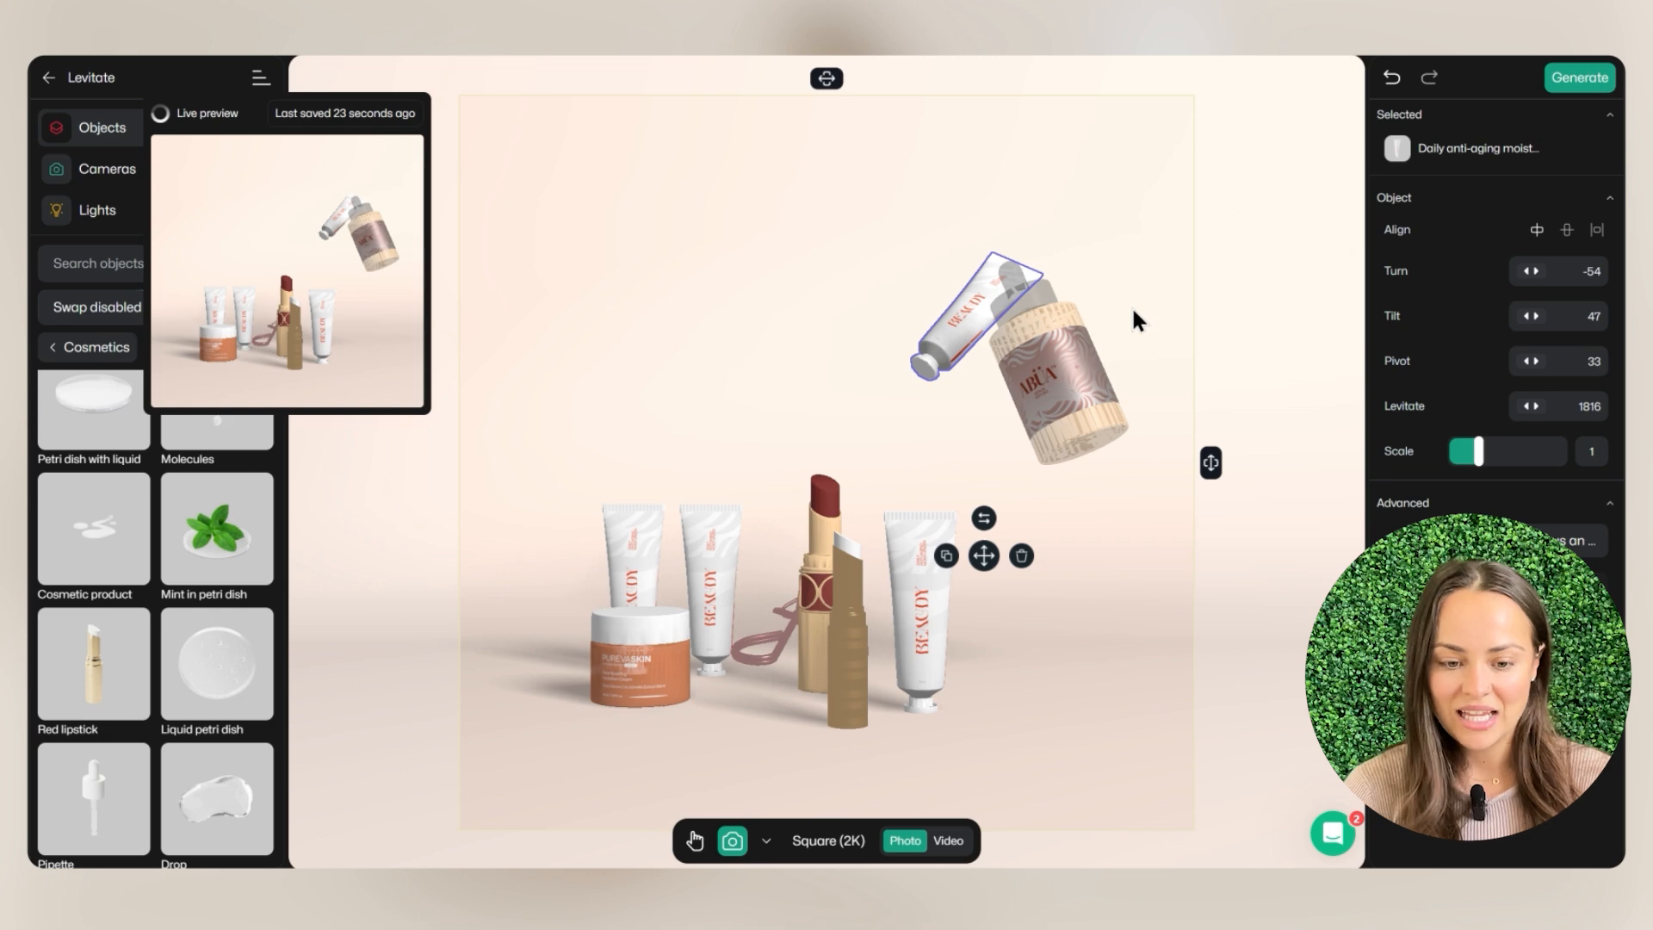
Levitate the tube directly behind the cream jar to 1459, with turn -25, tilt 47 and pivot -14.
left_click(642, 544)
mouse_move(1530, 405)
left_mouse_down()
mouse_move(1477, 398)
mouse_move(1516, 401)
left_mouse_up()
left_click_drag(1530, 316, 1451, 395)
left_click_drag(1531, 270, 1417, 291)
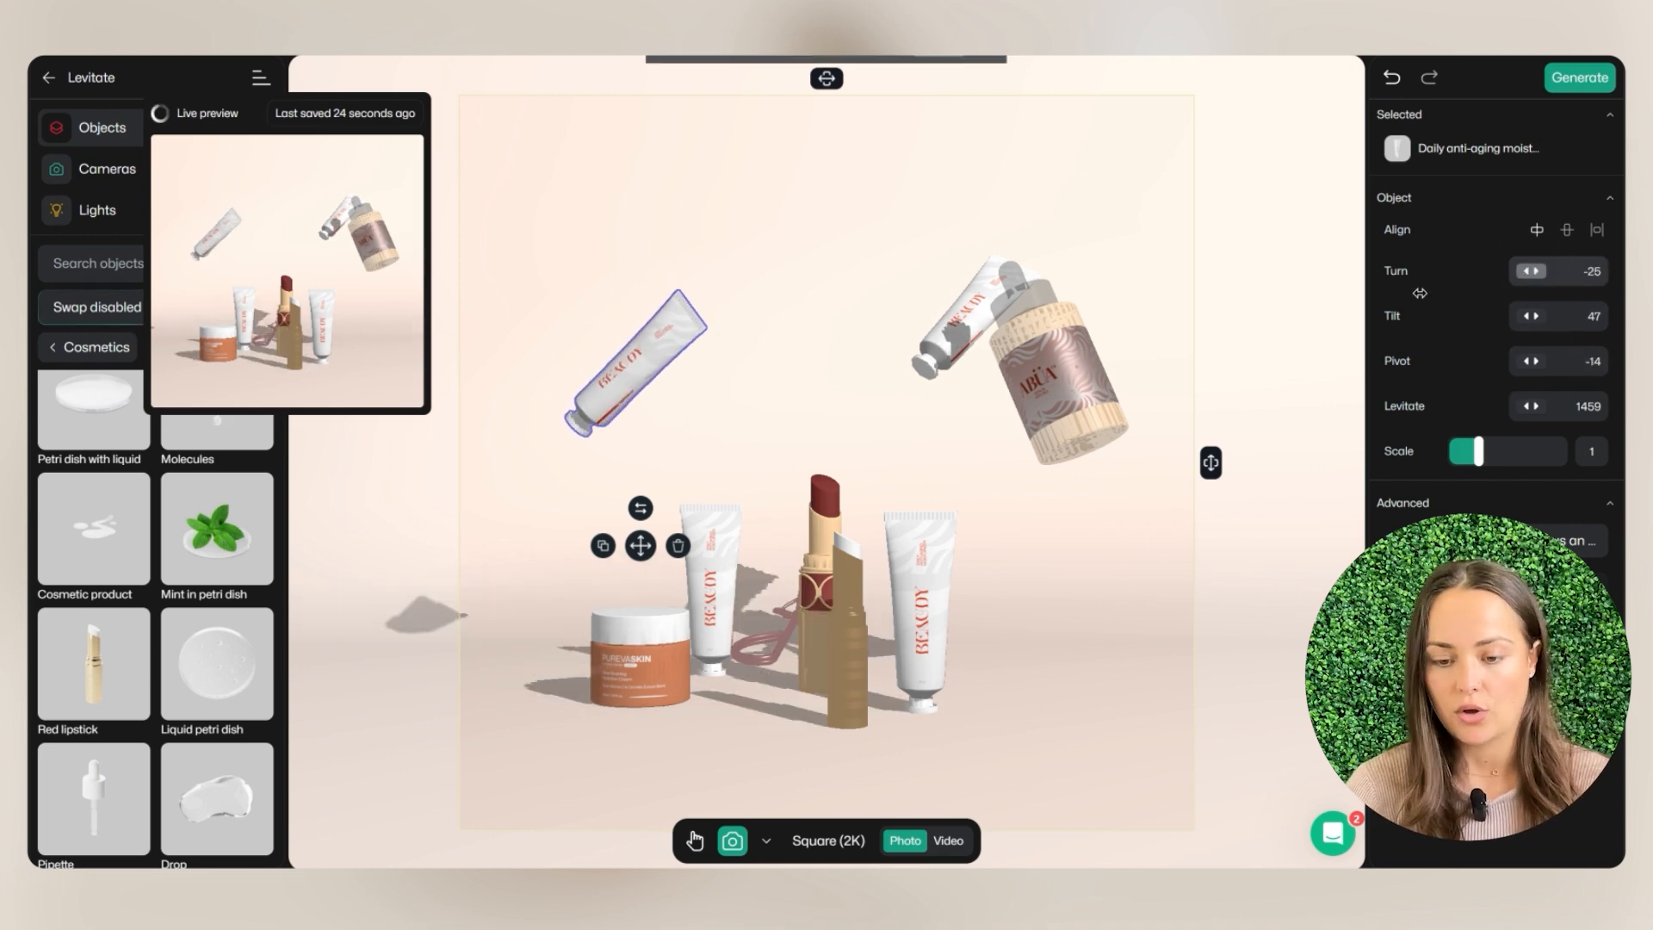
Set the standing tube beside the cream jar to levitate -105 and tilt 140, and adjust its turn and pivot.
left_click(711, 586)
left_click_drag(1532, 406, 904, 380)
left_click_drag(1531, 271, 767, 310)
left_click_drag(1531, 316, 561, 448)
left_click_drag(1532, 405, 850, 398)
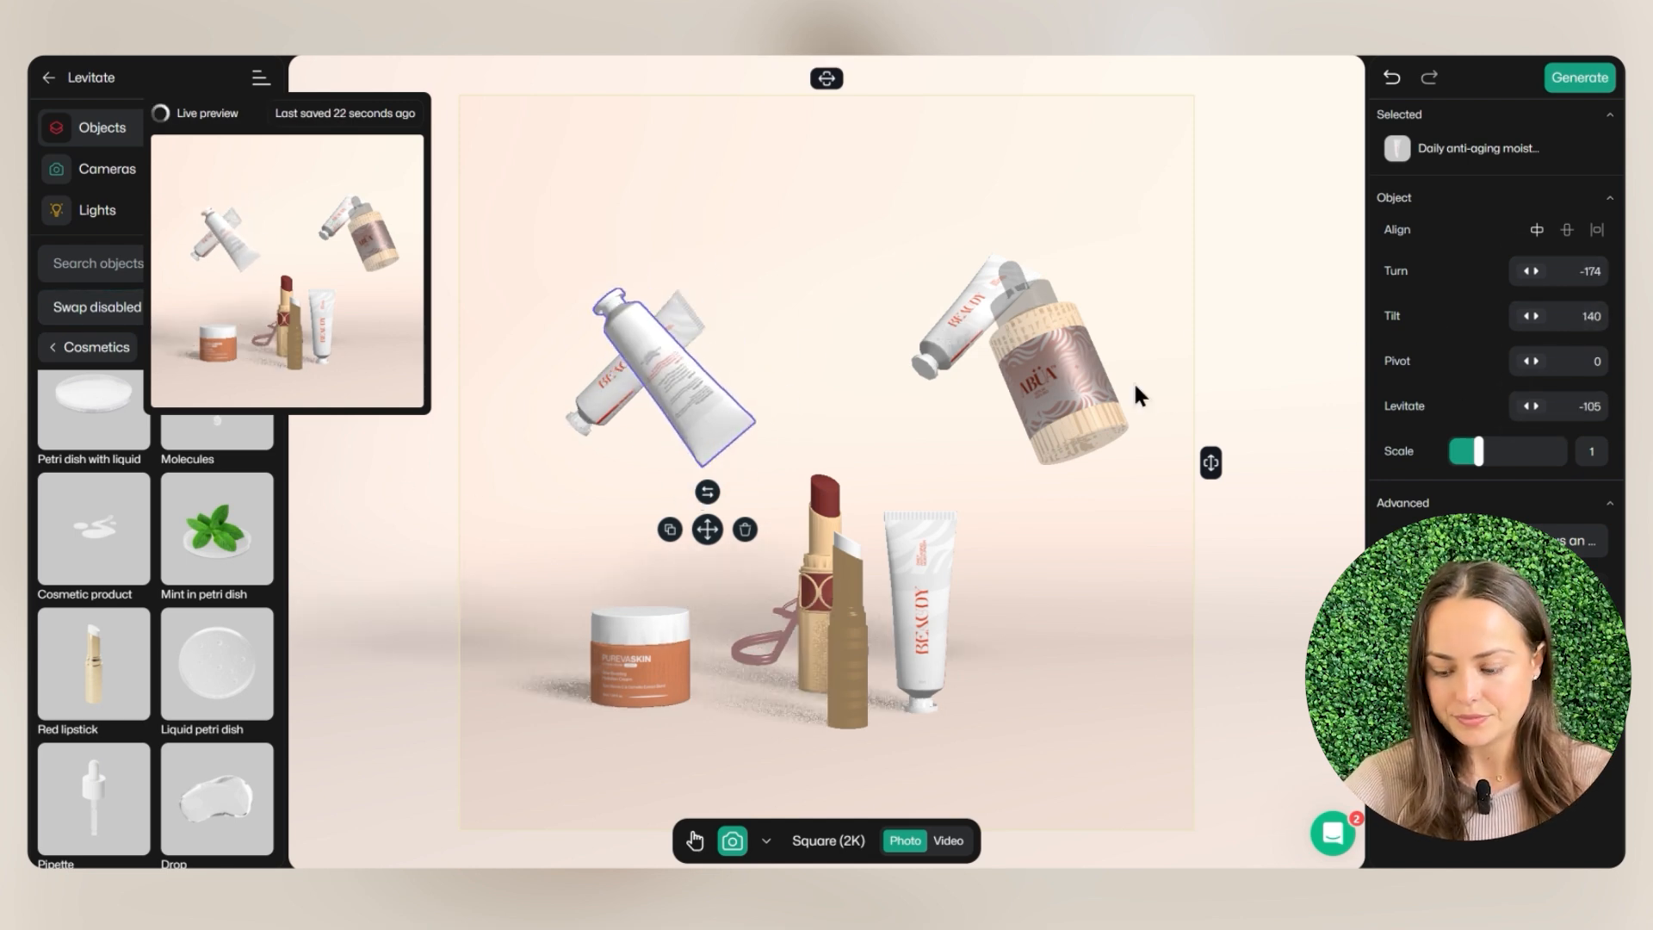
left_click_drag(1529, 361, 1440, 371)
left_click_drag(1532, 272, 1309, 292)
Levitate the eyelash curler to 258 and rotate it to turn 67, tilt 71 and pivot -47.
left_click(726, 774)
left_click(760, 647)
left_click_drag(1532, 405, 992, 388)
left_click_drag(1531, 316, 284, 414)
left_click_drag(1531, 361, 129, 364)
left_click_drag(1532, 271, 1174, 284)
left_click_drag(1532, 316, 1291, 278)
left_click_drag(1531, 405, 887, 405)
Levitate and rotate the Lipstick, the front tube and the Red lipstick, scaling the Red lipstick to 0.8.
left_click(822, 577)
left_click_drag(1532, 316, 598, 516)
left_click(926, 559)
left_click_drag(1531, 406, 343, 405)
left_click_drag(1532, 316, 1441, 316)
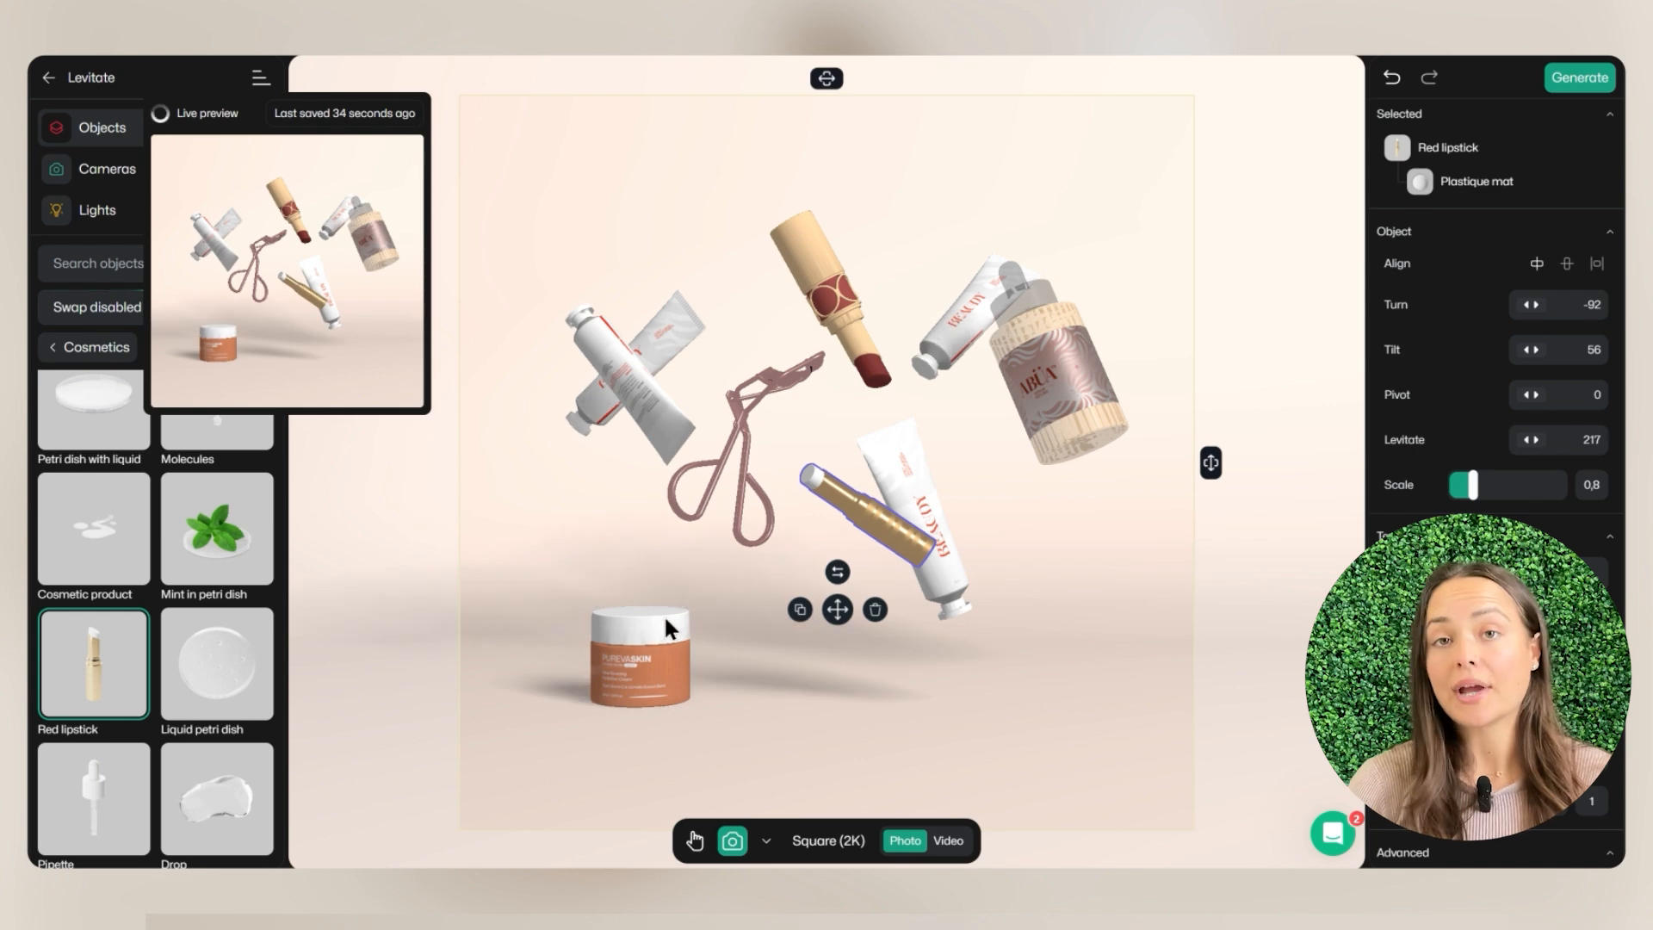
Levitate the Purevaskin jar to 603, with tilt 65, pivot -43 and scale 1.17.
left_click(652, 632)
left_click_drag(1474, 456, 1486, 454)
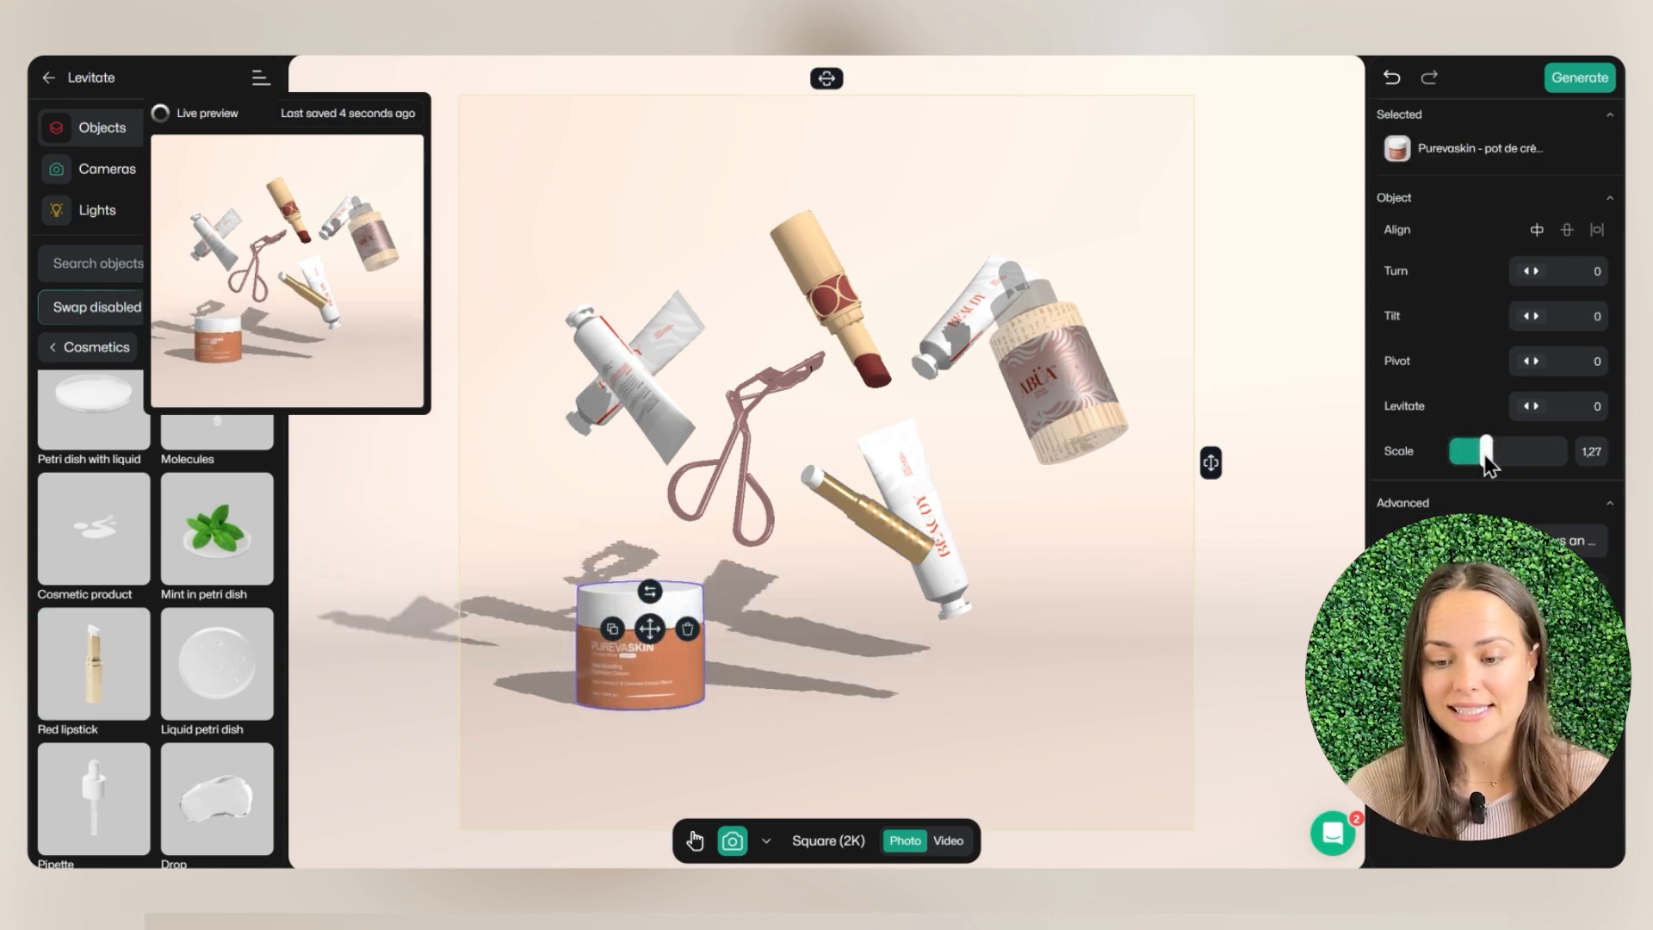
key("ctrl+z")
left_click_drag(1541, 406, 1619, 406)
left_click_drag(1532, 316, 204, 387)
left_click_drag(1532, 361, 1407, 386)
left_click_drag(1477, 455, 1481, 449)
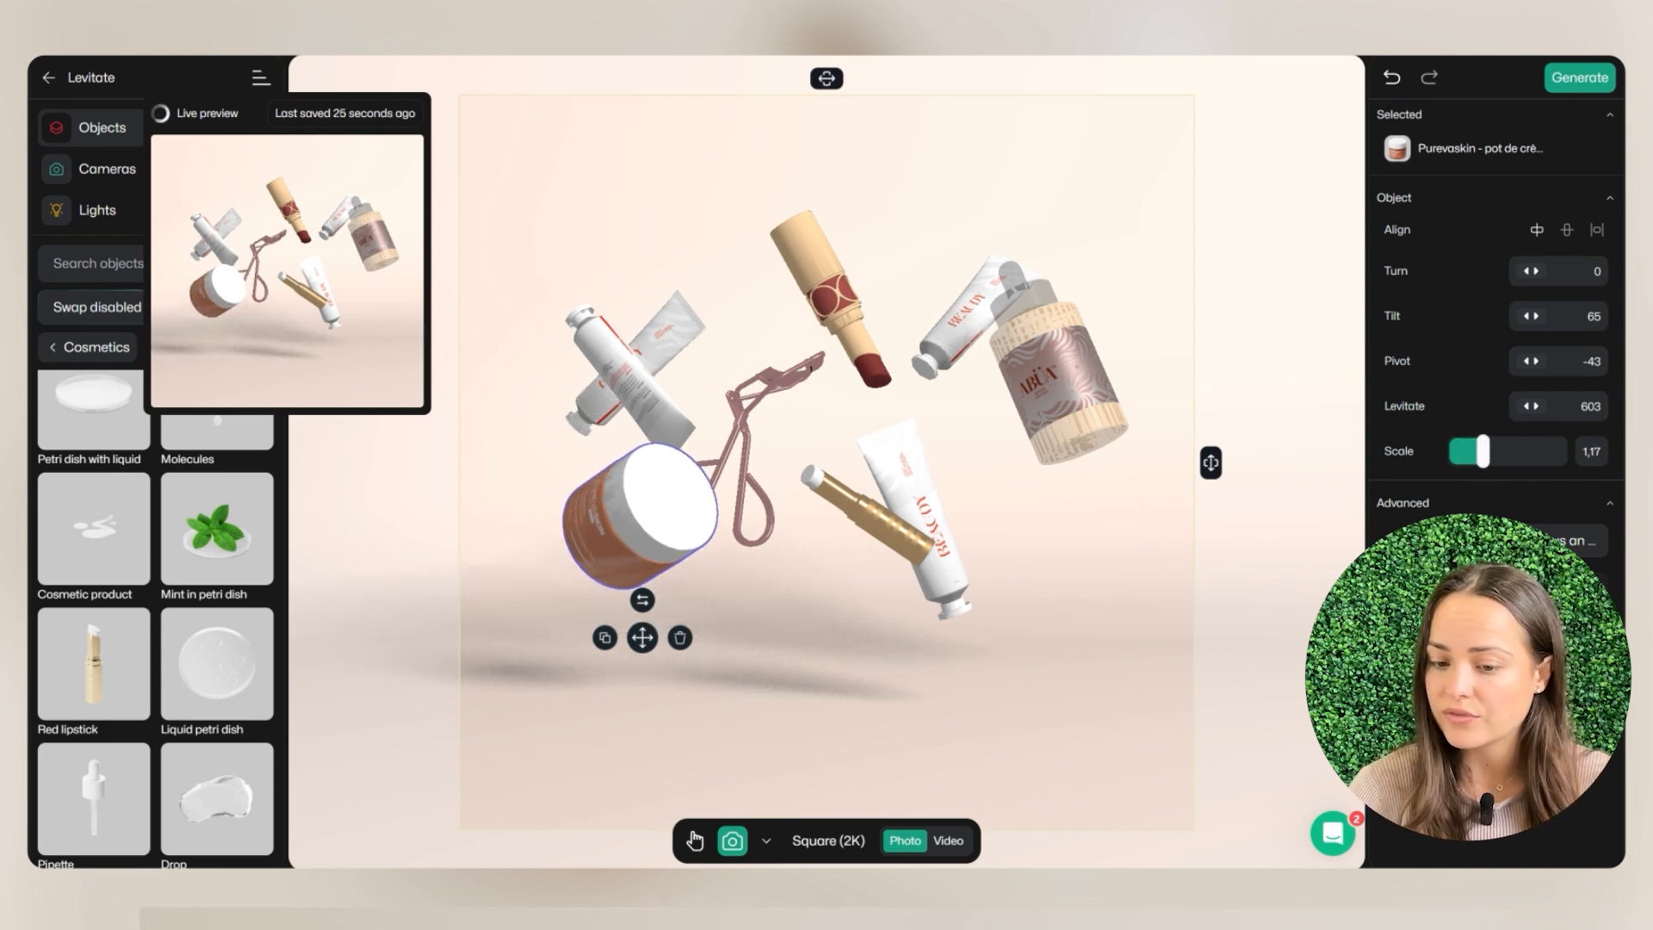
Lower the jar to levitate 234 closer to the center, and shift the front tube and Red lipstick together slightly outward.
left_click_drag(642, 638, 682, 582)
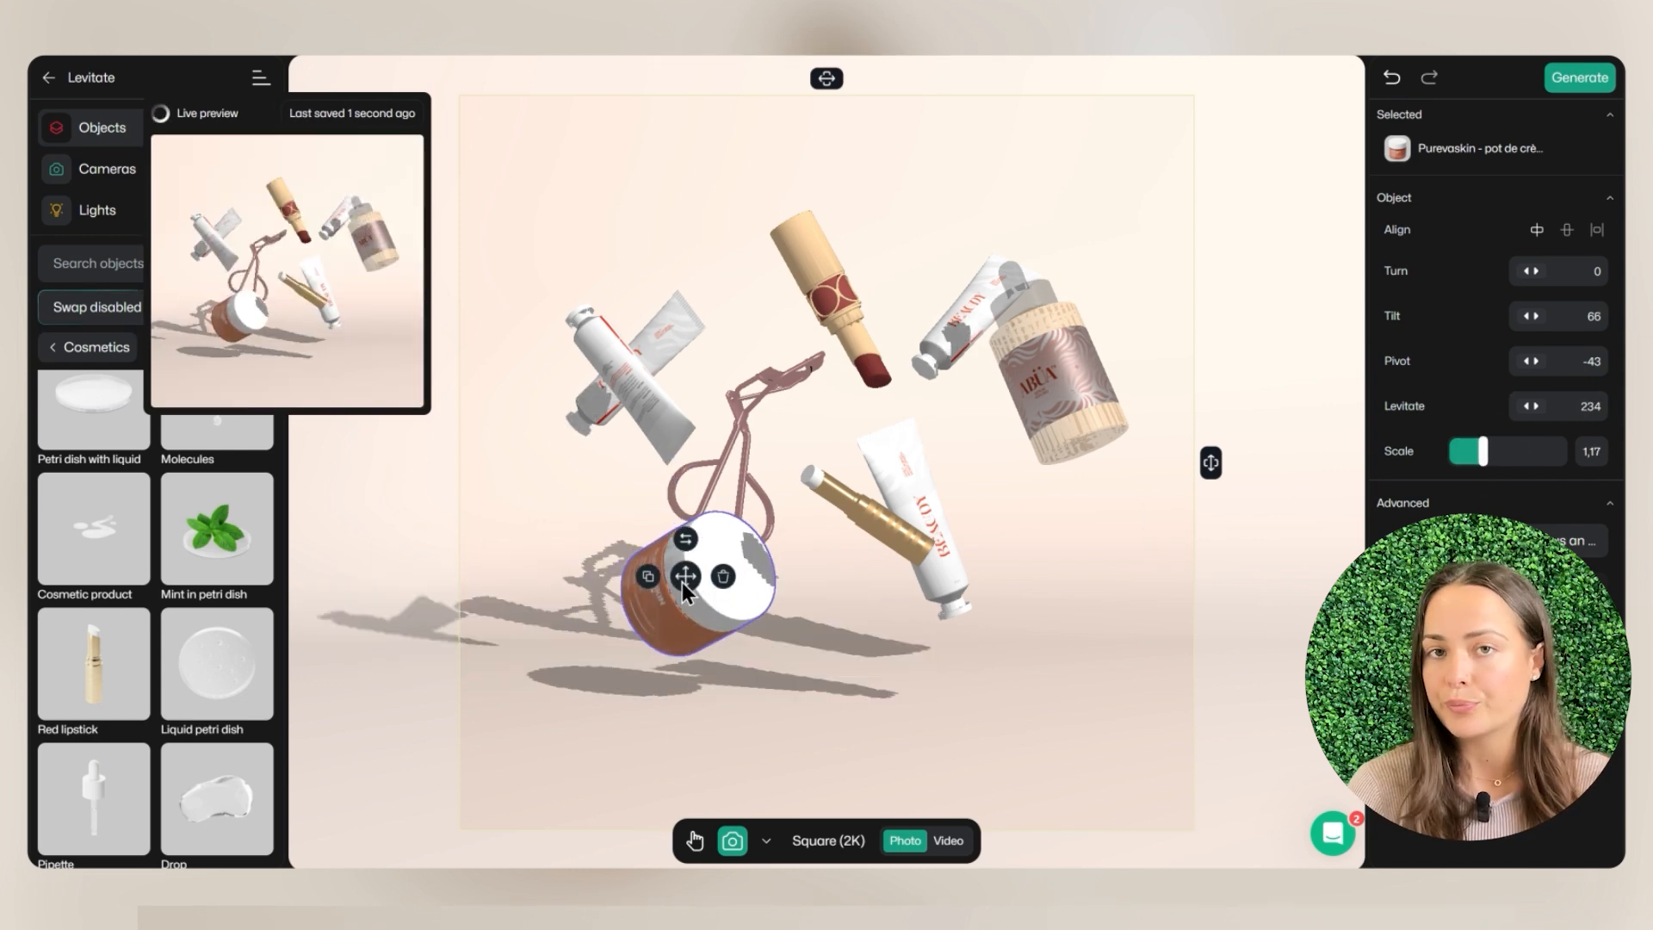
left_click(880, 501)
left_click(874, 508, "shift")
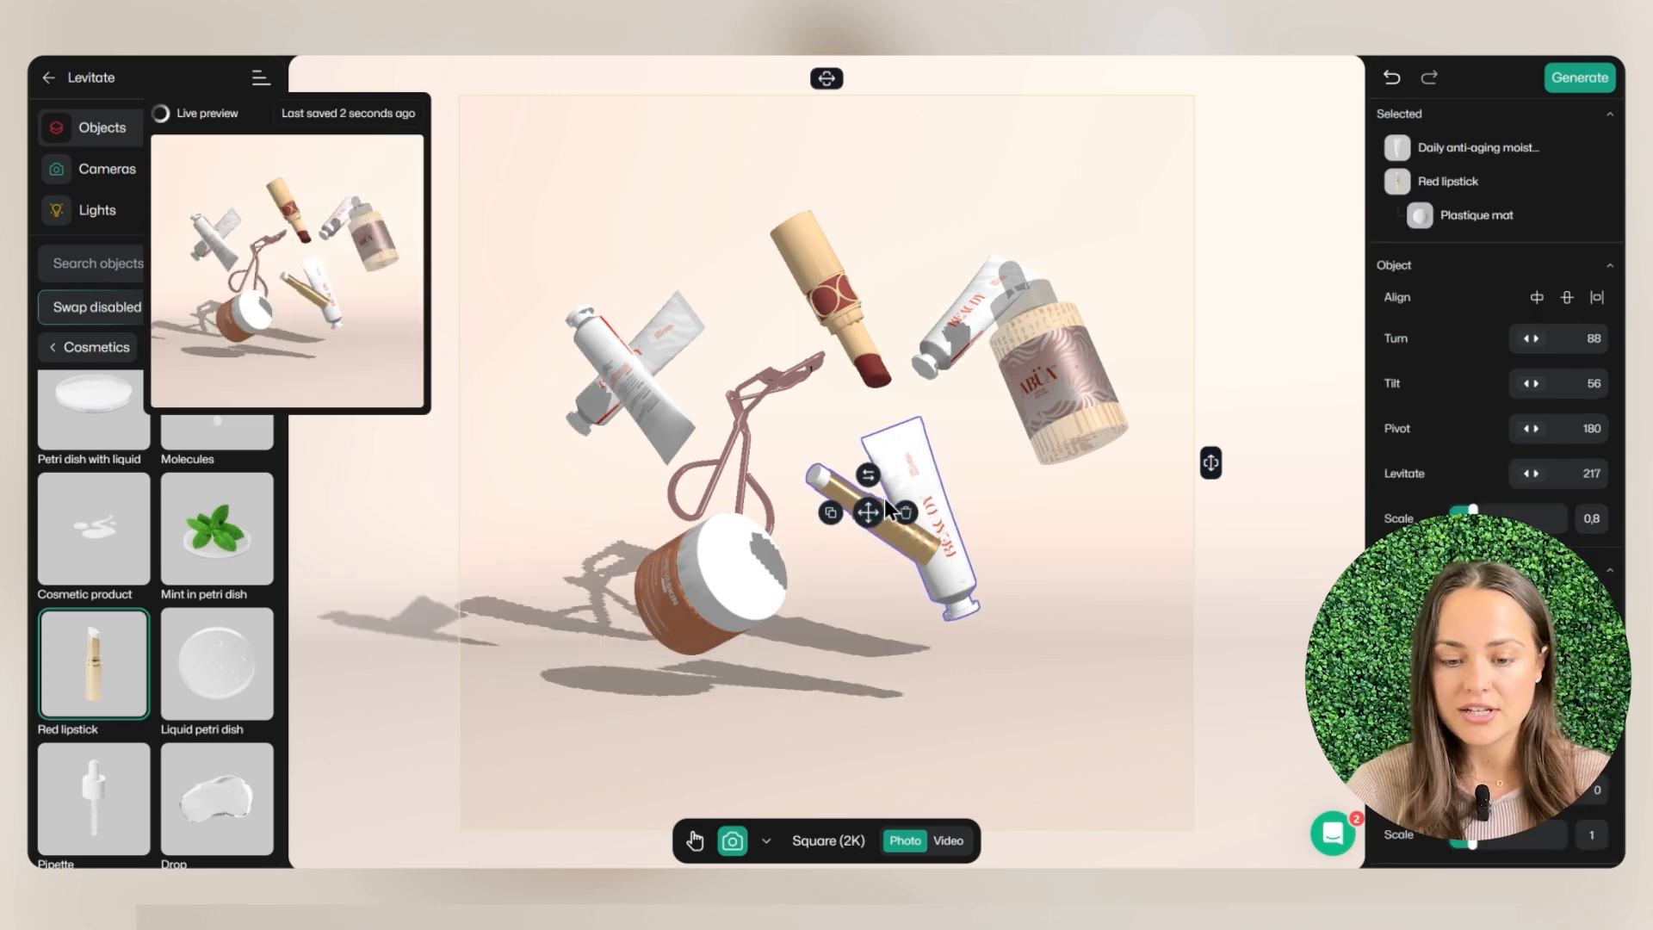
Move the floating eyelash curler closer to the Lipstick, clear of the cream jar.
left_click(731, 573)
left_click(736, 431)
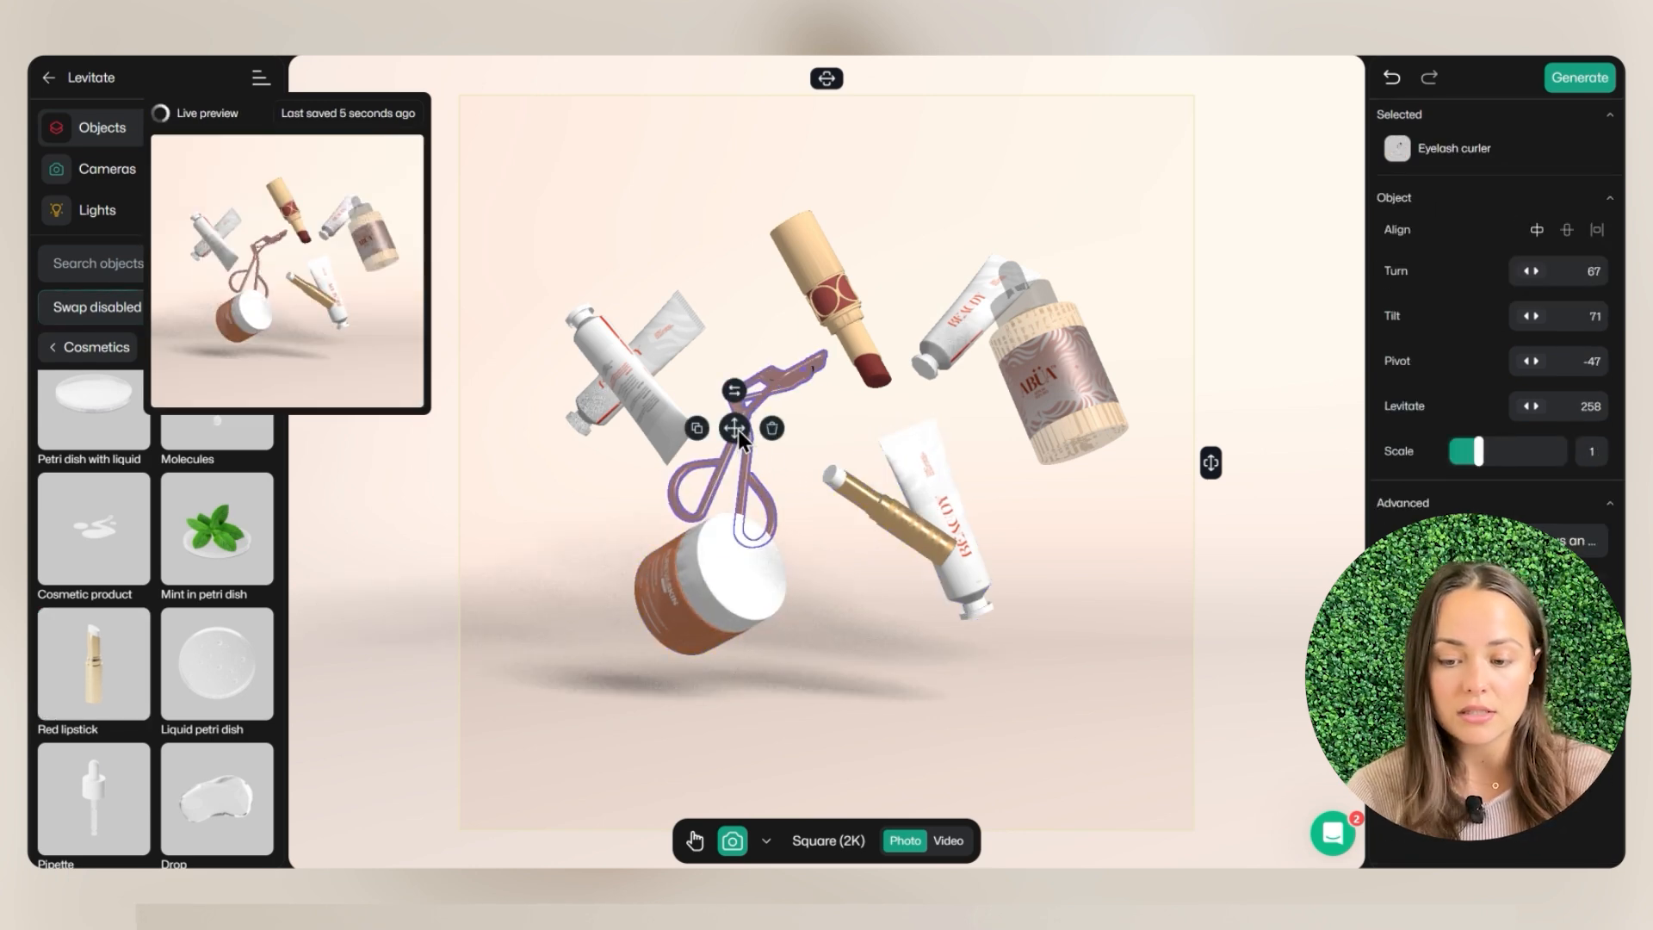
left_click_drag(839, 684, 751, 455)
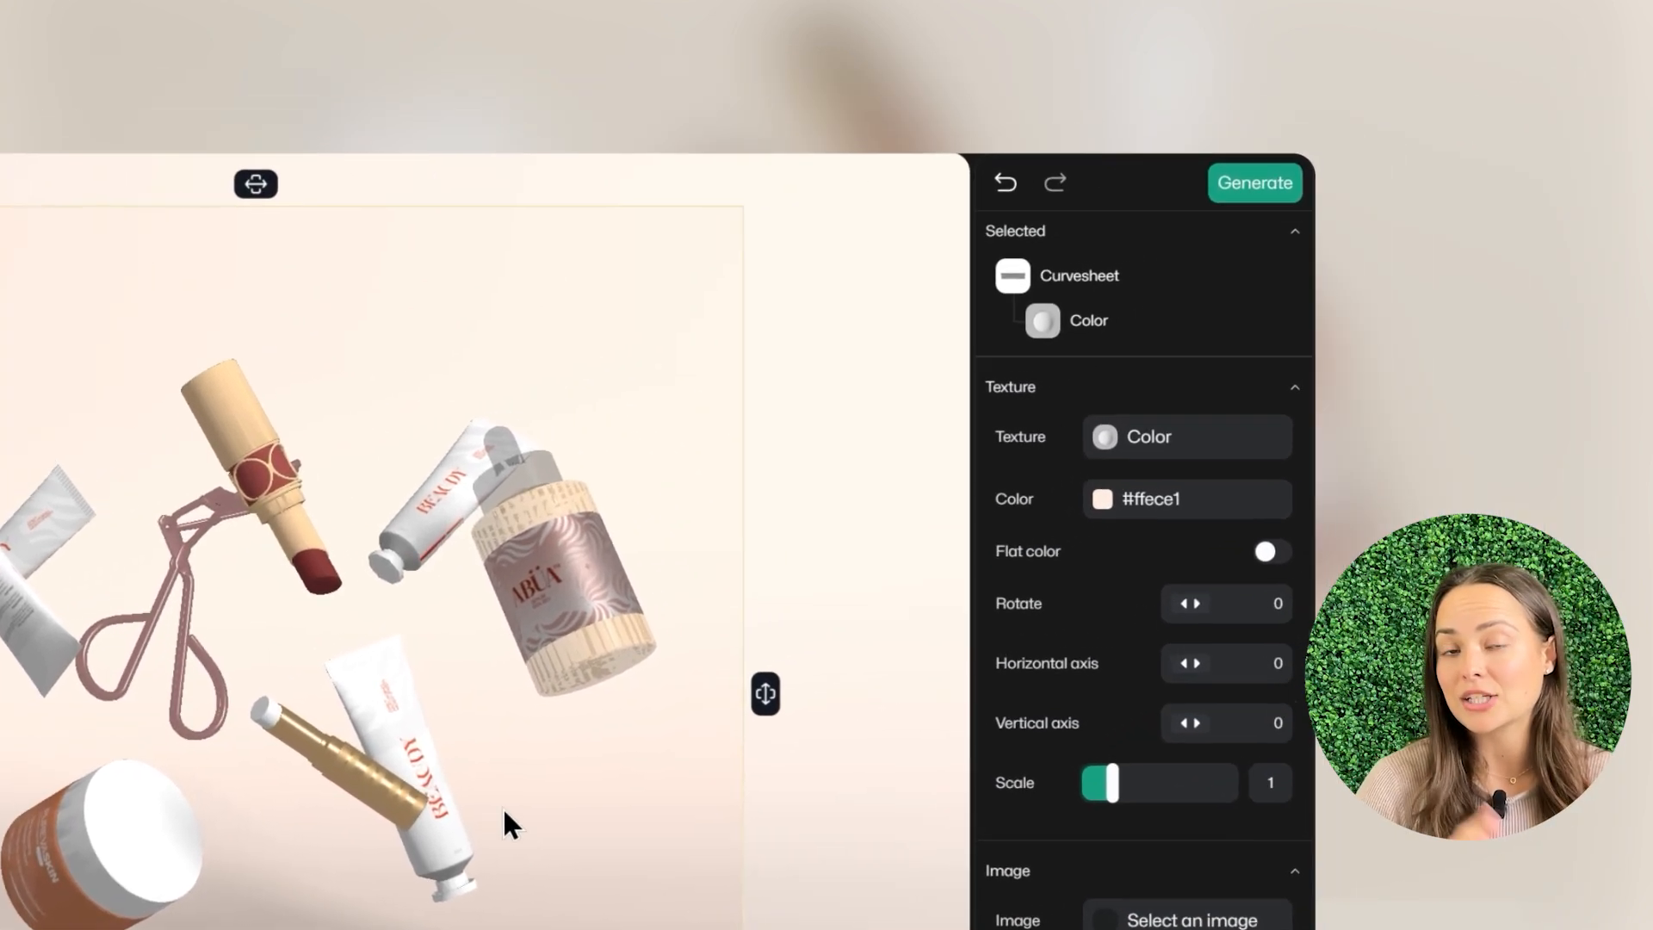
Generate the final image of the levitating cosmetics scene.
left_click(1176, 213)
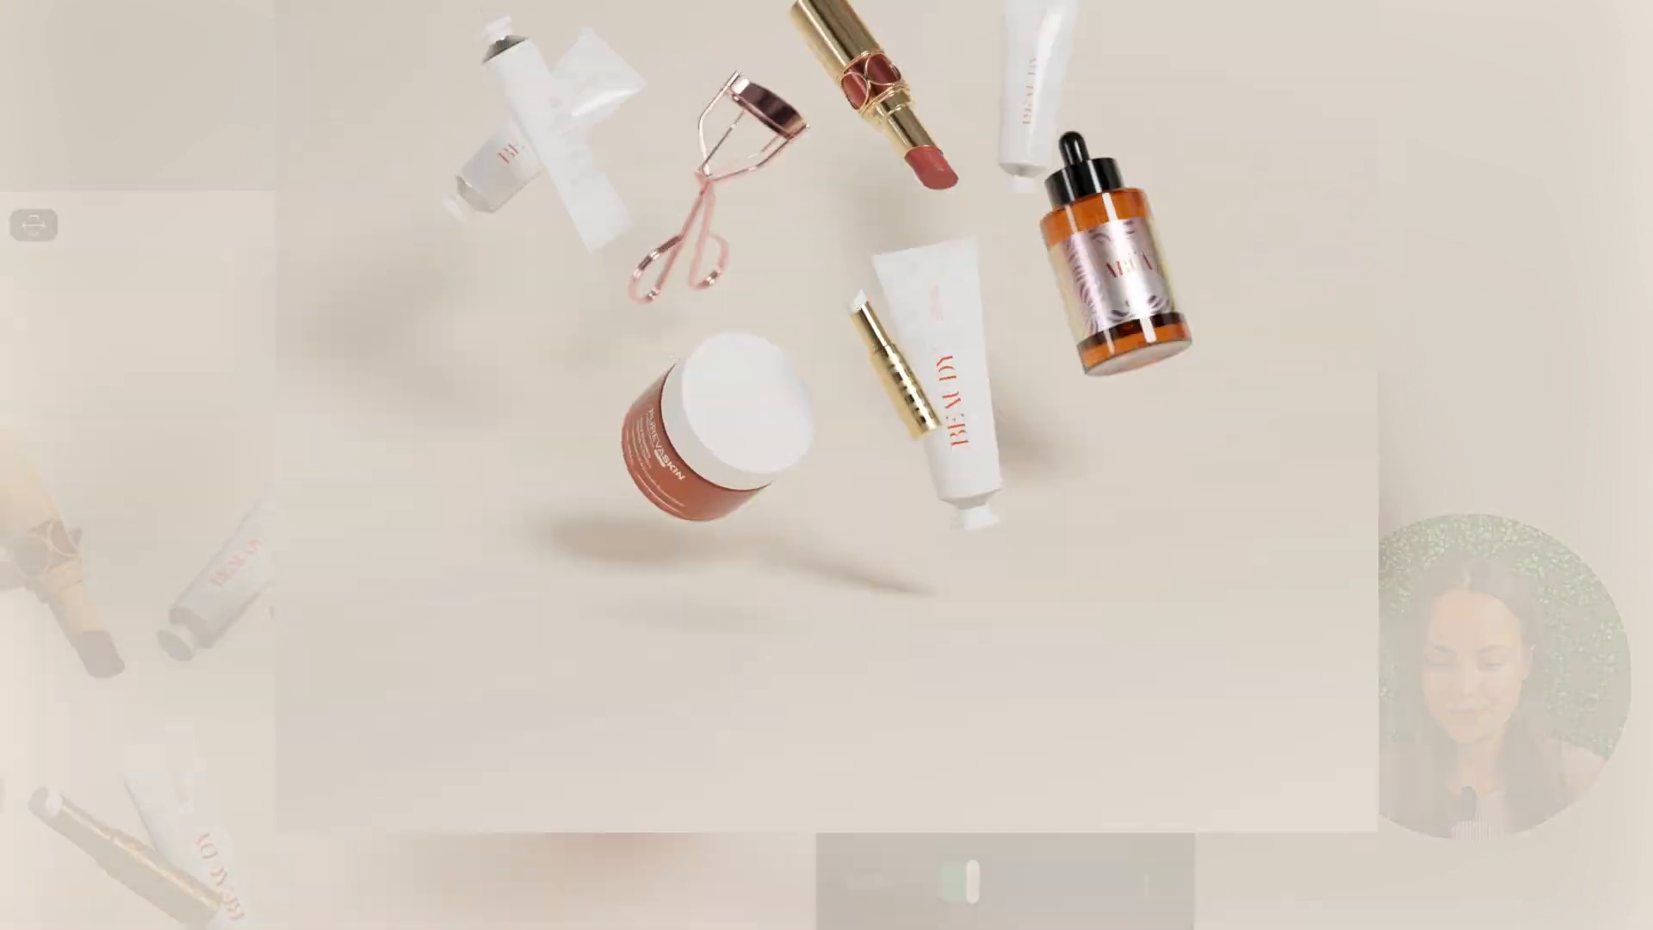